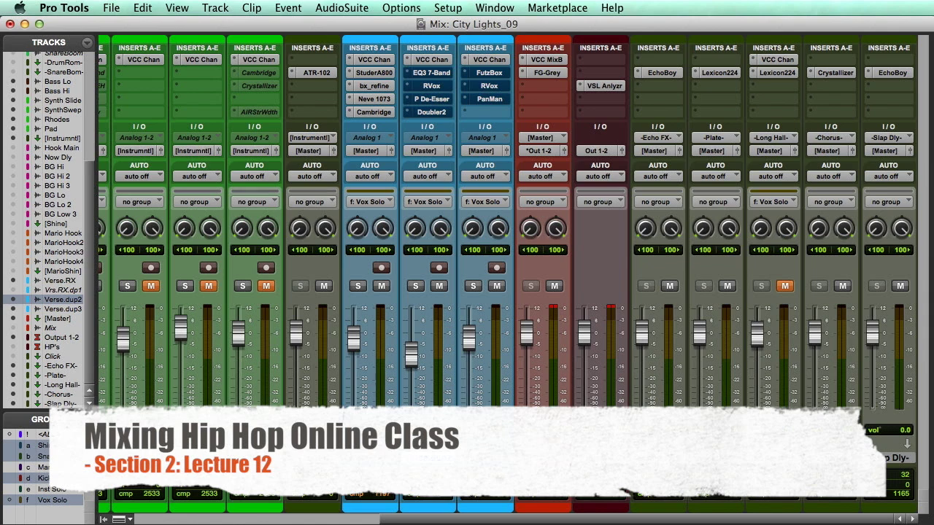
Mute Verse.dup3, solo the grouped verse vocal tracks, and audition them in the Edit window from 13|4|000
{"action": "key", "text": "super+equal"}
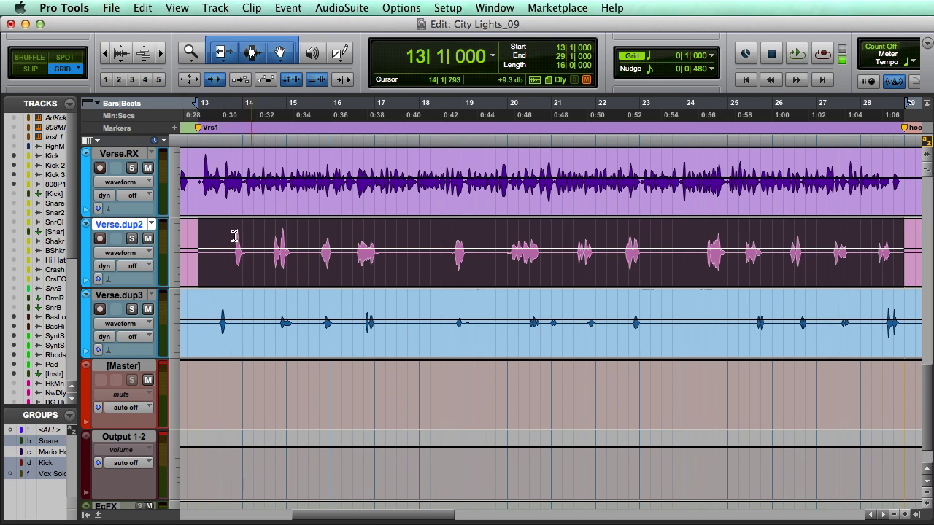
{"action": "left_click", "coordinate": [226, 238]}
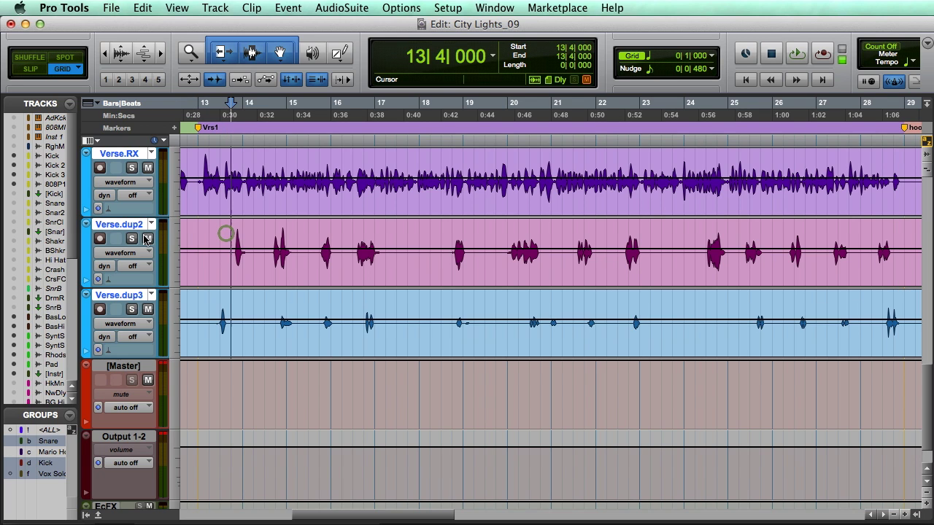
{"action": "left_click", "coordinate": [148, 309]}
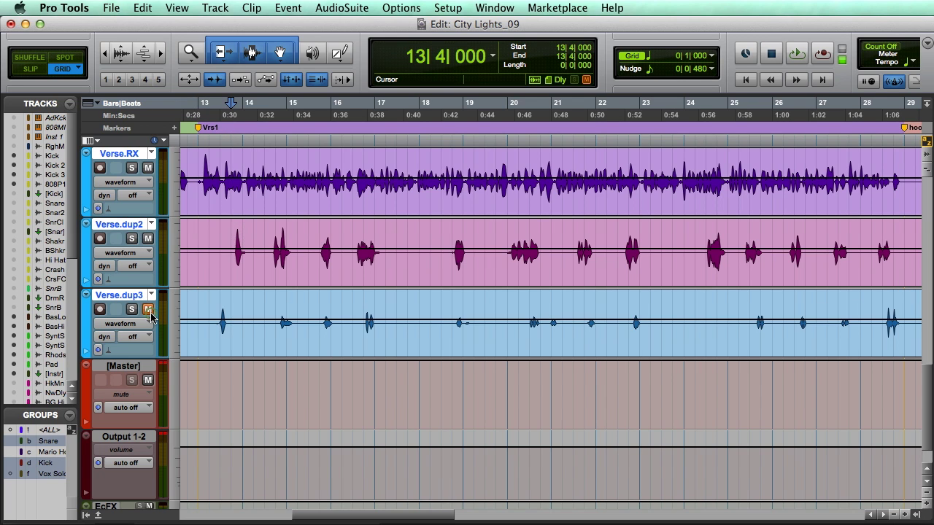
{"action": "left_click", "coordinate": [130, 239]}
{"action": "key", "text": "space"}
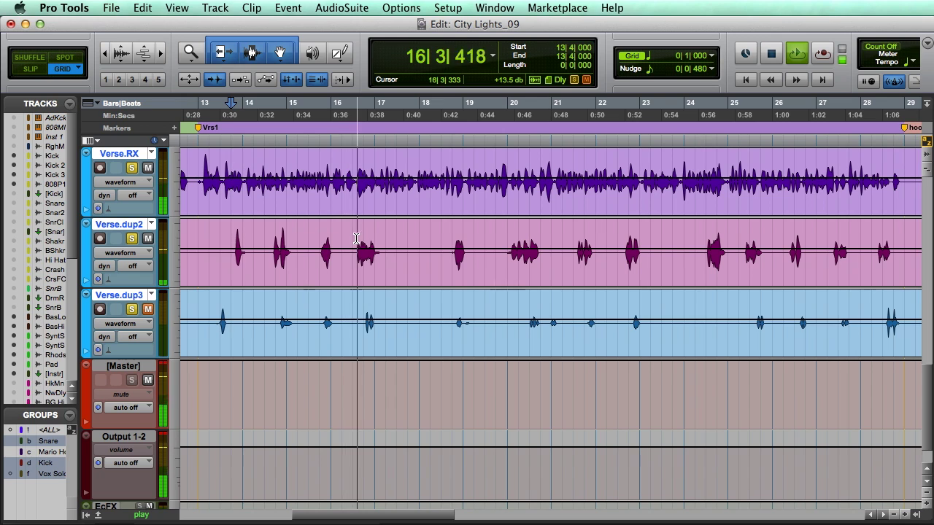
{"action": "key", "text": "space"}
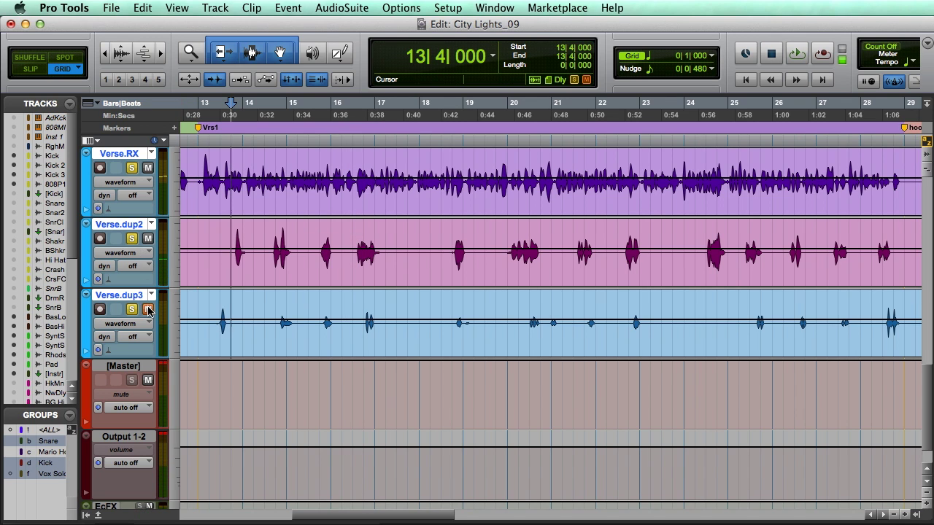
Mute Verse.dup2 and unmute Verse.dup3, then play the soloed verse vocals from the same start point
{"action": "left_click", "coordinate": [148, 243]}
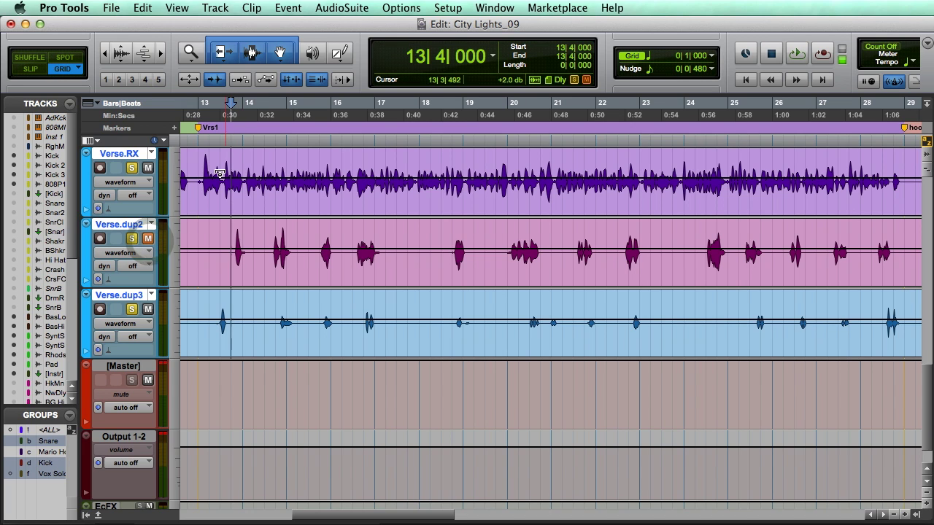
{"action": "key", "text": "space"}
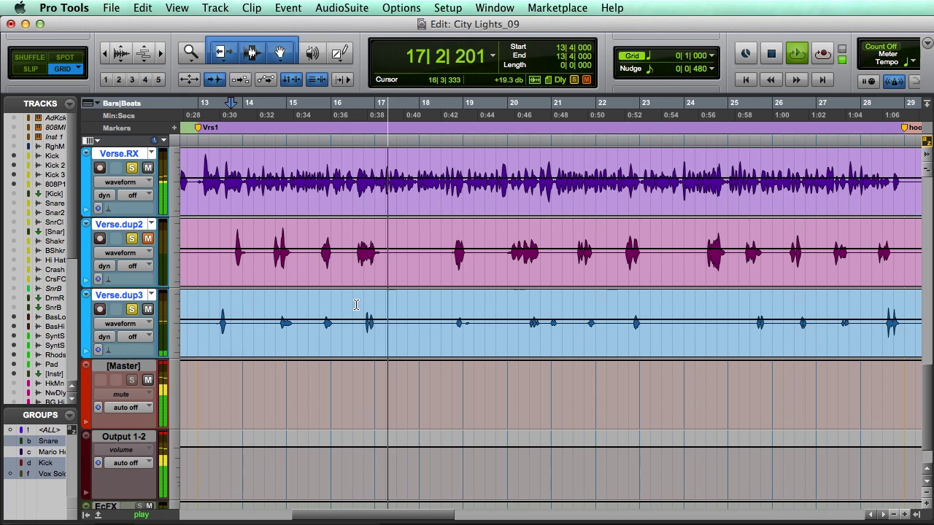
{"action": "key", "text": "space"}
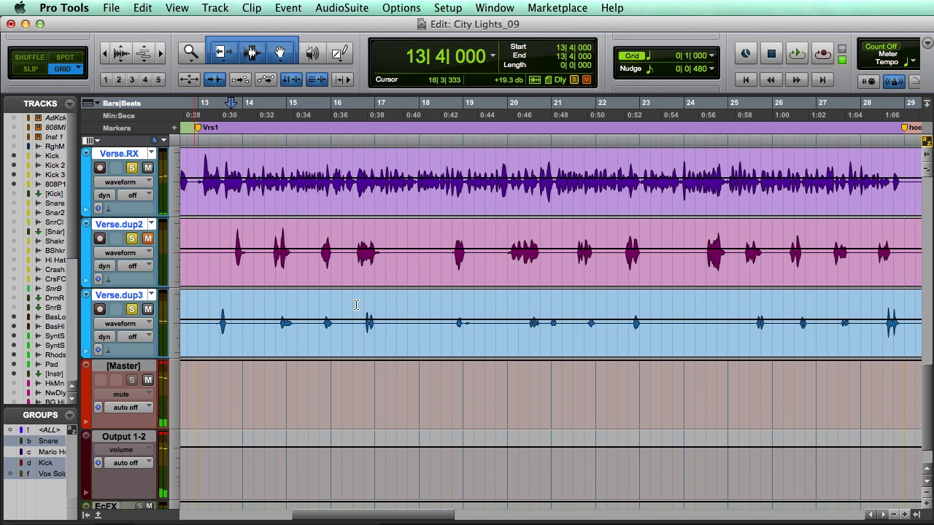
Unmute Verse.dup2, mute Verse.dup3, and solo only Verse.dup2 with its EQ3 7-Band insert open in the Mix window
{"action": "left_click", "coordinate": [148, 241]}
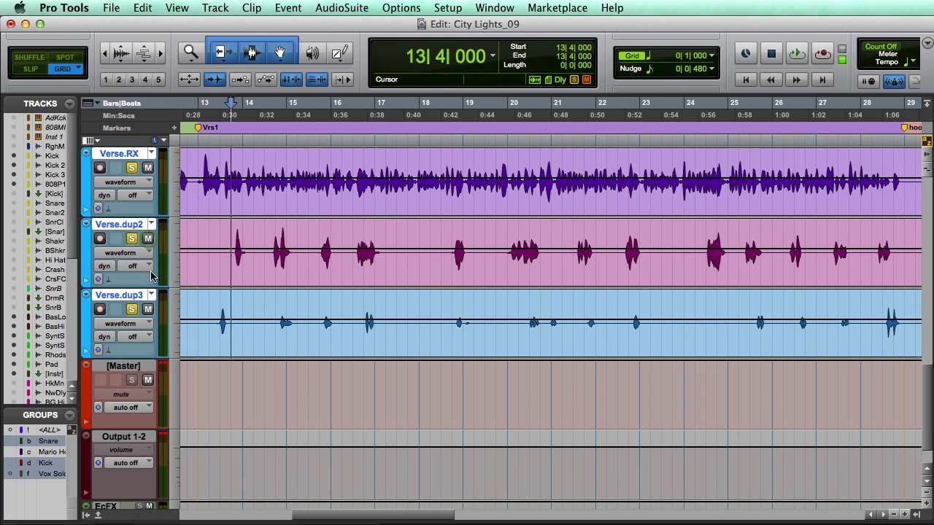
{"action": "left_click", "coordinate": [149, 310]}
{"action": "key", "text": "super+equal"}
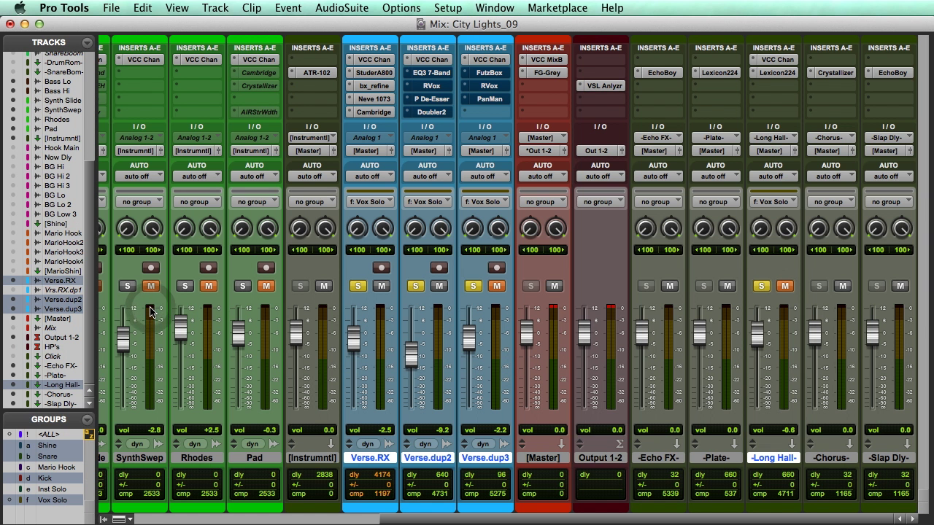
{"action": "left_click", "coordinate": [432, 73]}
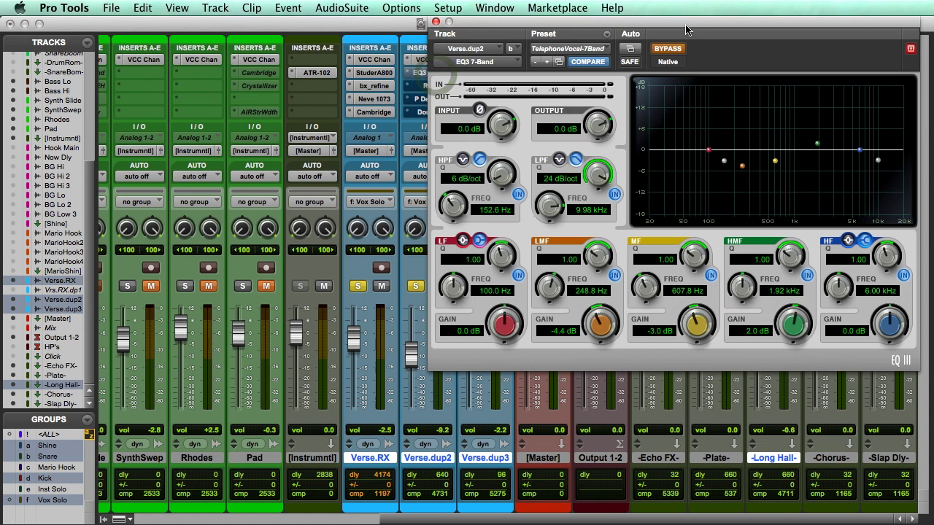
{"action": "left_click", "coordinate": [413, 286]}
{"action": "left_click", "coordinate": [414, 286]}
Audition soloed Verse.dup2 and take its EQ3 7-Band out of bypass, with the plug-in window clear of the track's inserts
{"action": "key", "text": "super+equal"}
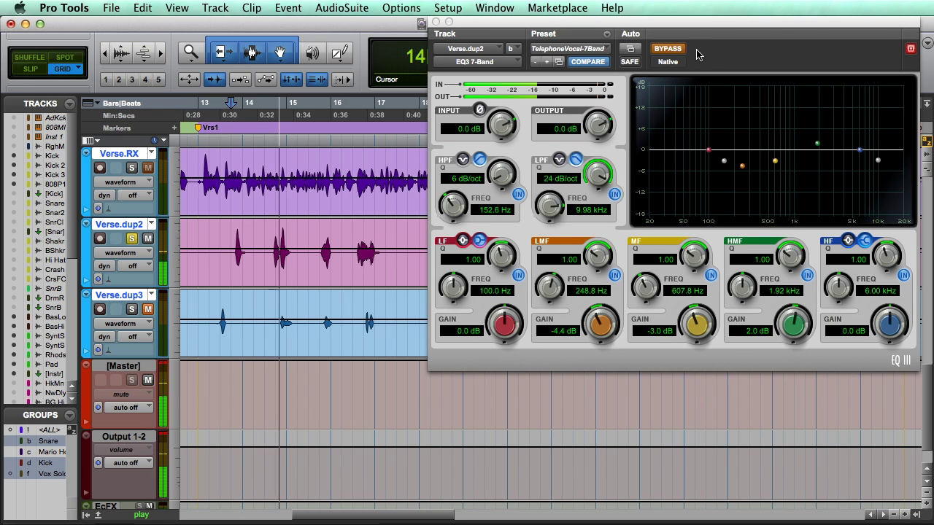
{"action": "key", "text": "super+equal"}
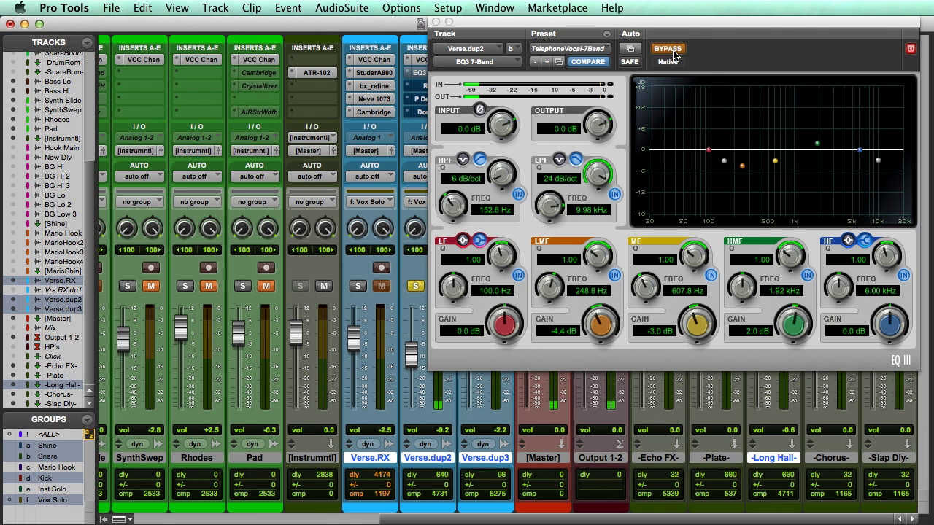
{"action": "left_click_drag", "start_coordinate": [617, 22], "coordinate": [662, 20]}
{"action": "left_click", "coordinate": [716, 49]}
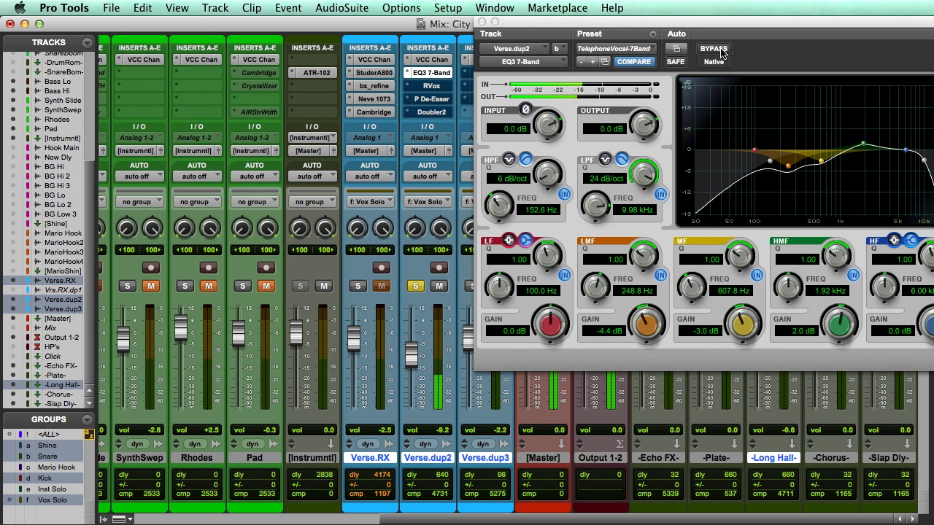
Select 16|3|000 to 17|2|000 on the verse tracks and compare Verse.dup2 with its EQ3 7-Band bypassed and active during playback
{"action": "key", "text": "super+equal"}
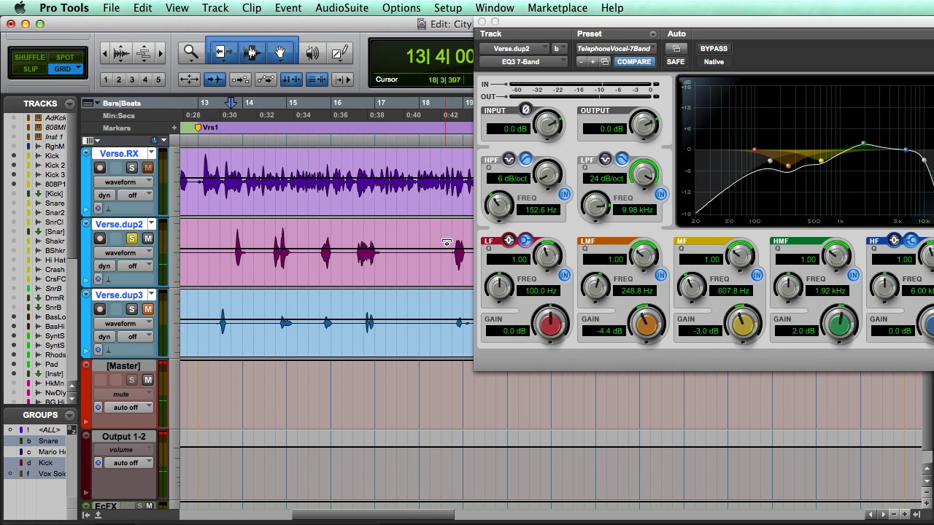
{"action": "left_click_drag", "start_coordinate": [353, 232], "coordinate": [383, 233]}
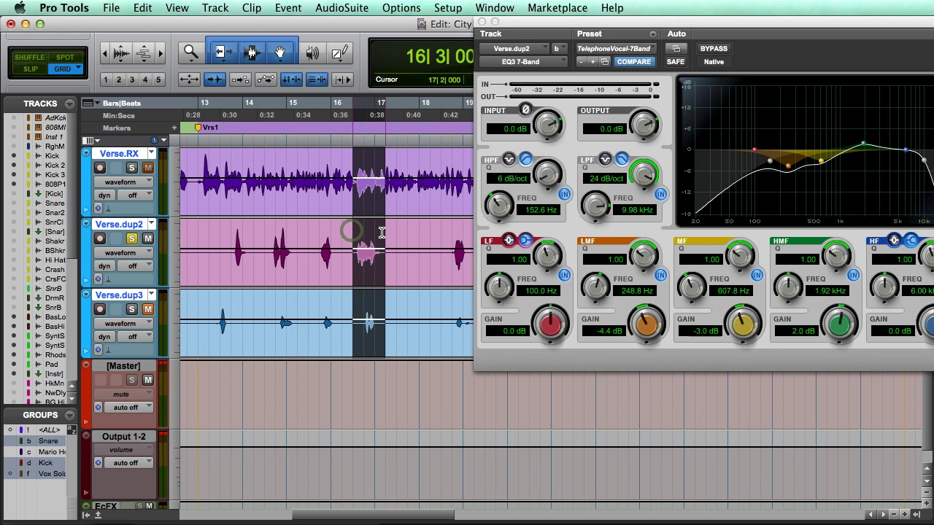
{"action": "key", "text": "space"}
{"action": "key", "text": "super+equal"}
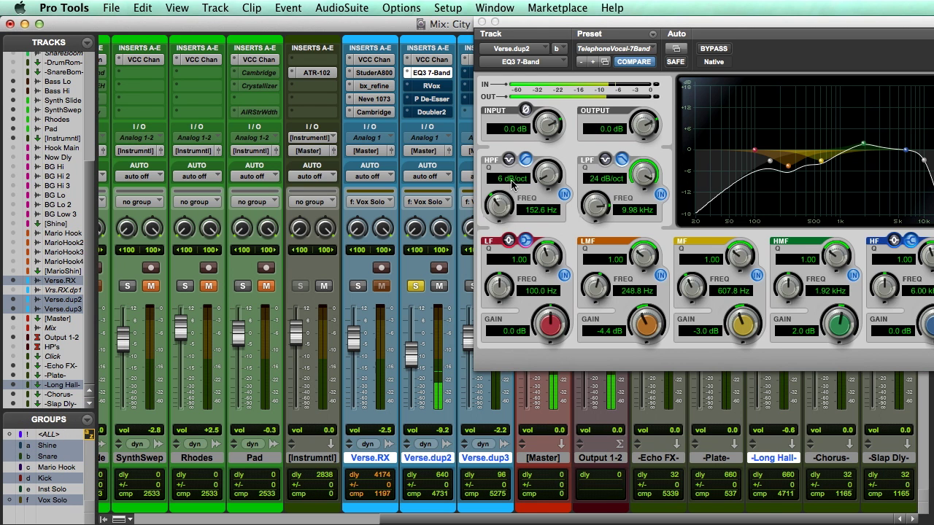
{"action": "left_click", "coordinate": [714, 49]}
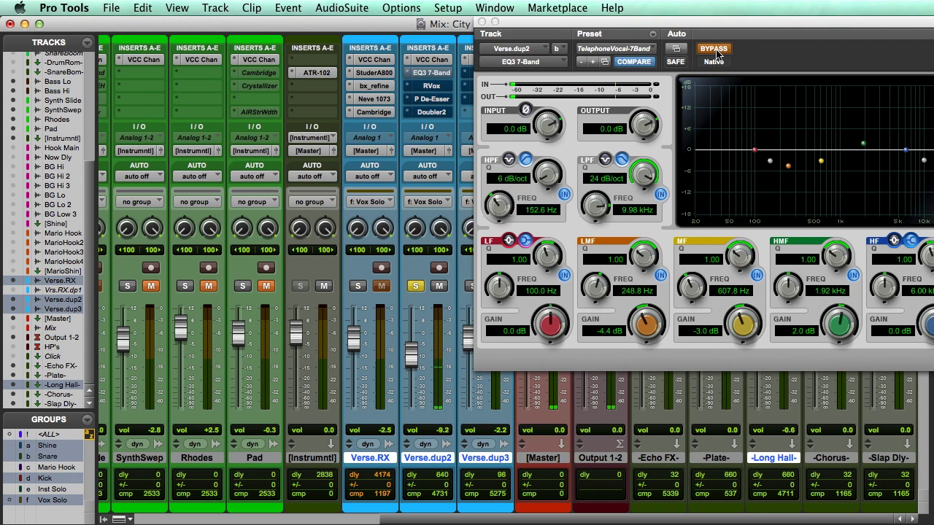
{"action": "left_click", "coordinate": [715, 49]}
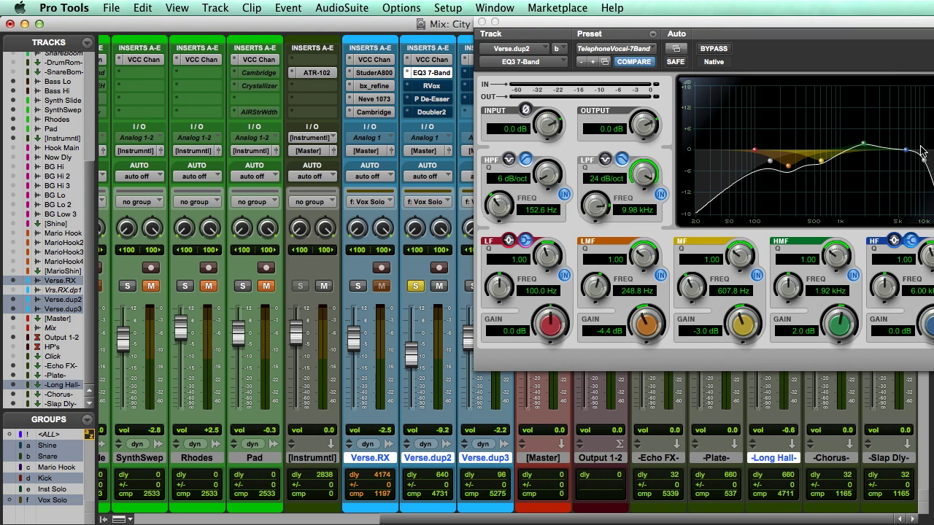
Open the RVox compressor on Verse.dup2 and take it out of bypass
{"action": "left_click_drag", "start_coordinate": [886, 24], "coordinate": [804, 23]}
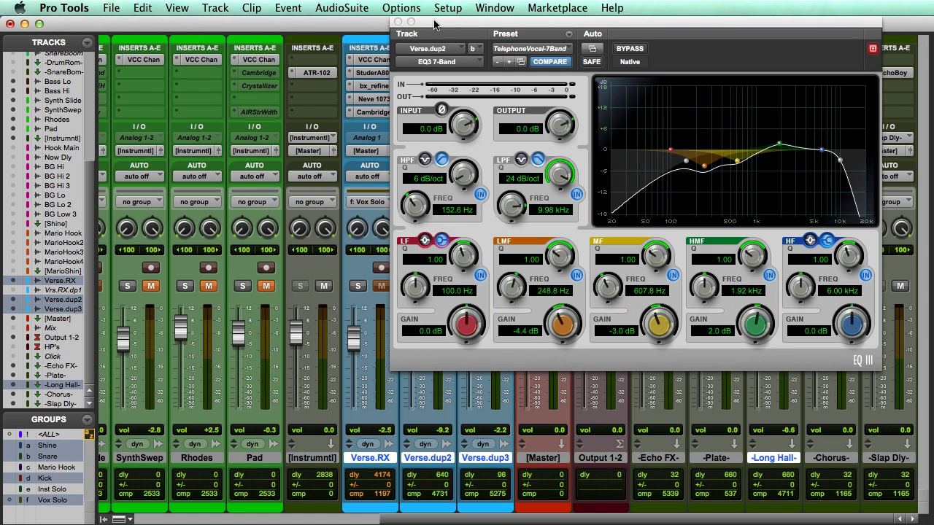
{"action": "left_click_drag", "start_coordinate": [438, 26], "coordinate": [502, 6]}
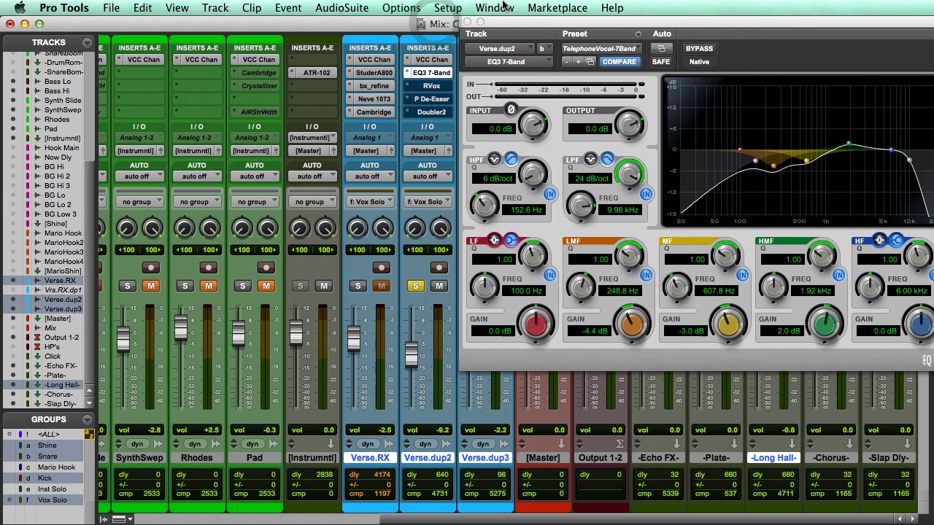
{"action": "left_click", "coordinate": [429, 86]}
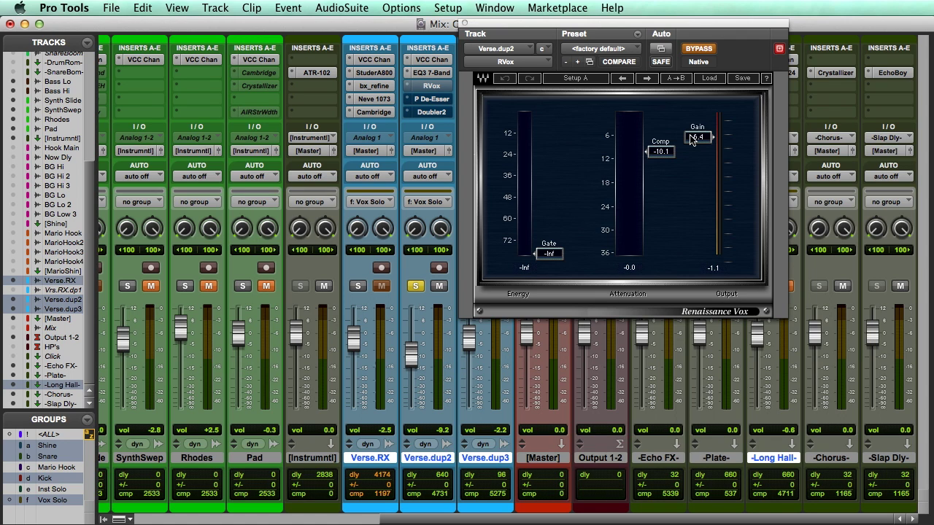
{"action": "left_click", "coordinate": [711, 47]}
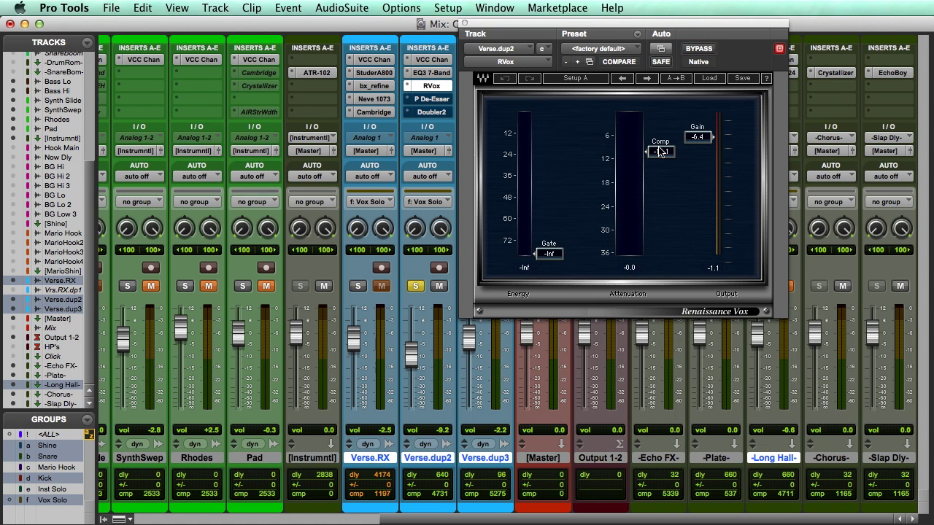
Select 13|1|000 to 17|2|000 on the verse tracks in the Edit window and play it through RVox
{"action": "key", "text": "super+equal"}
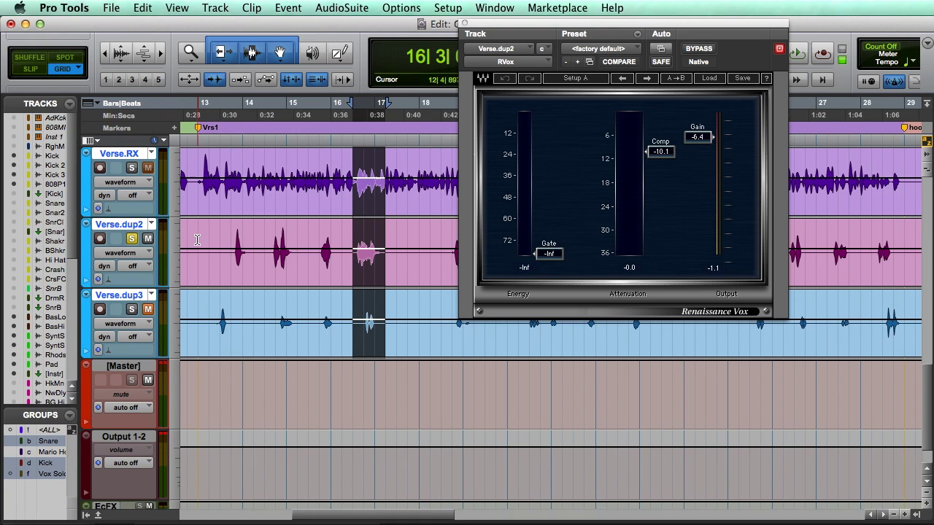
{"action": "left_click_drag", "start_coordinate": [197, 239], "coordinate": [388, 221]}
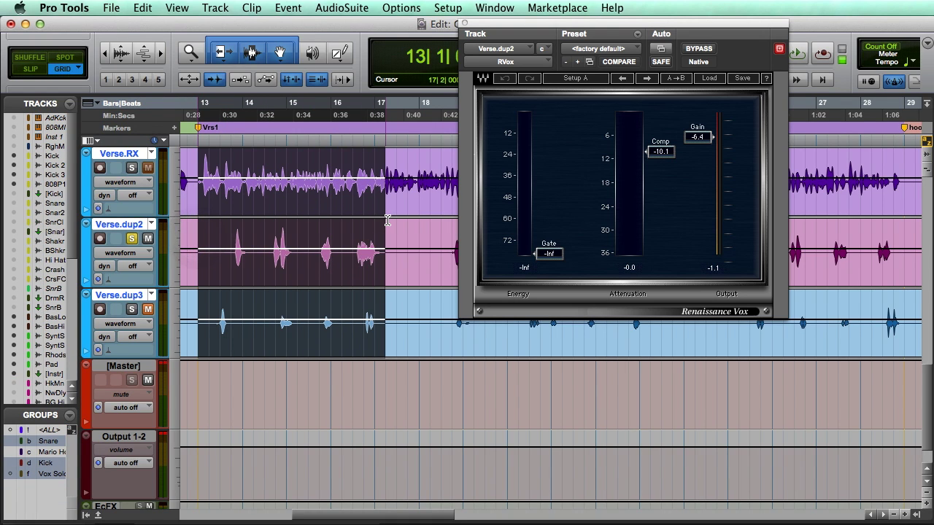
{"action": "key", "text": "space"}
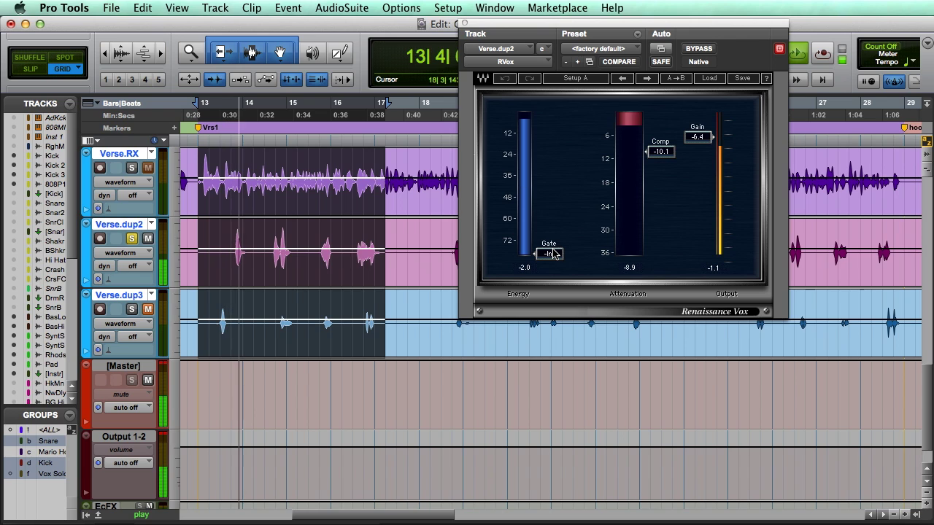
Raise the RVox gate threshold on Verse.dup2 in stages to -27.6 while auditioning the selection
{"action": "left_click_drag", "start_coordinate": [552, 253], "coordinate": [549, 212]}
{"action": "left_click_drag", "start_coordinate": [547, 224], "coordinate": [542, 210]}
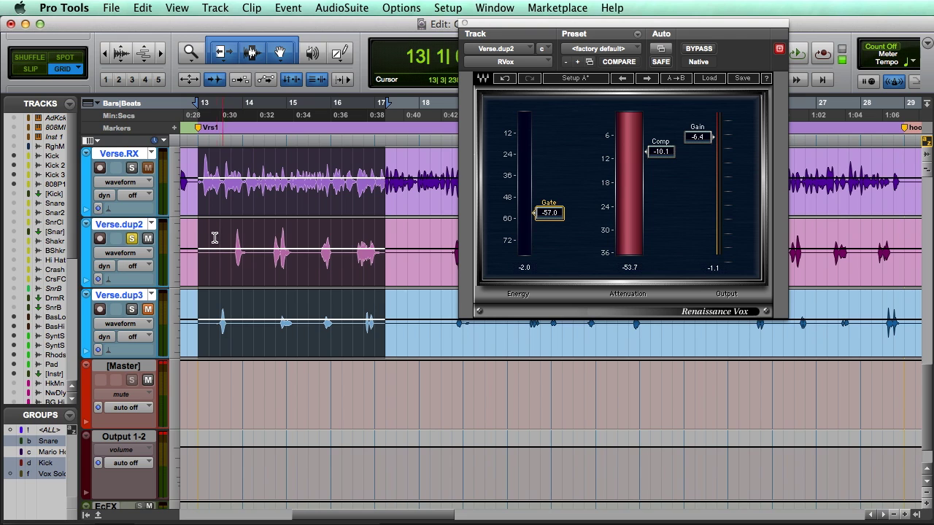
{"action": "key", "text": "space"}
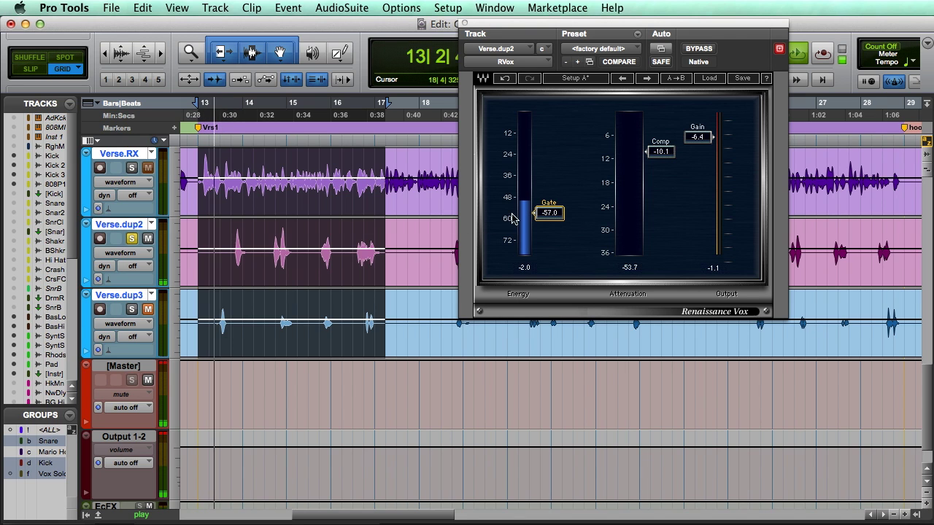
{"action": "left_click_drag", "start_coordinate": [542, 213], "coordinate": [544, 189]}
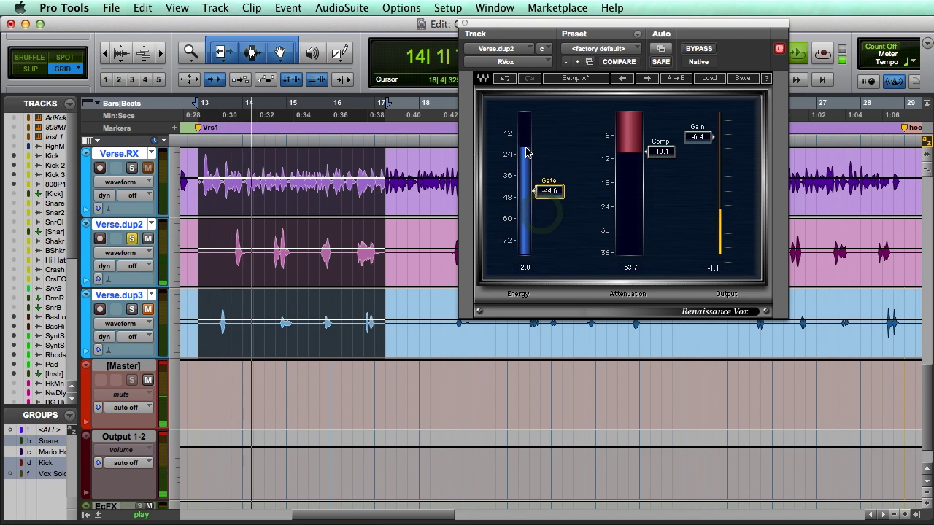
{"action": "left_click_drag", "start_coordinate": [521, 146], "coordinate": [513, 115]}
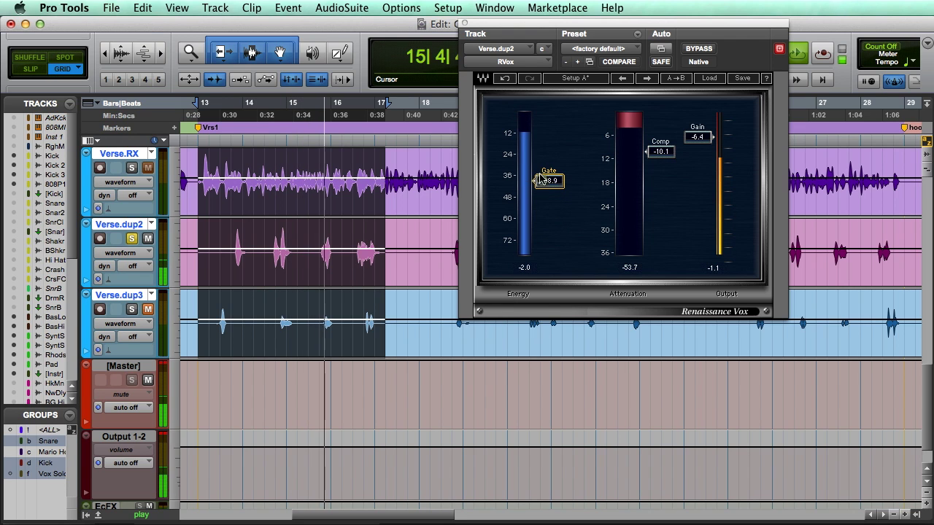
{"action": "mouse_move", "coordinate": [541, 182]}
{"action": "left_mouse_down"}
{"action": "mouse_move", "coordinate": [535, 152]}
{"action": "mouse_move", "coordinate": [543, 175]}
{"action": "mouse_move", "coordinate": [543, 163]}
{"action": "left_mouse_up"}
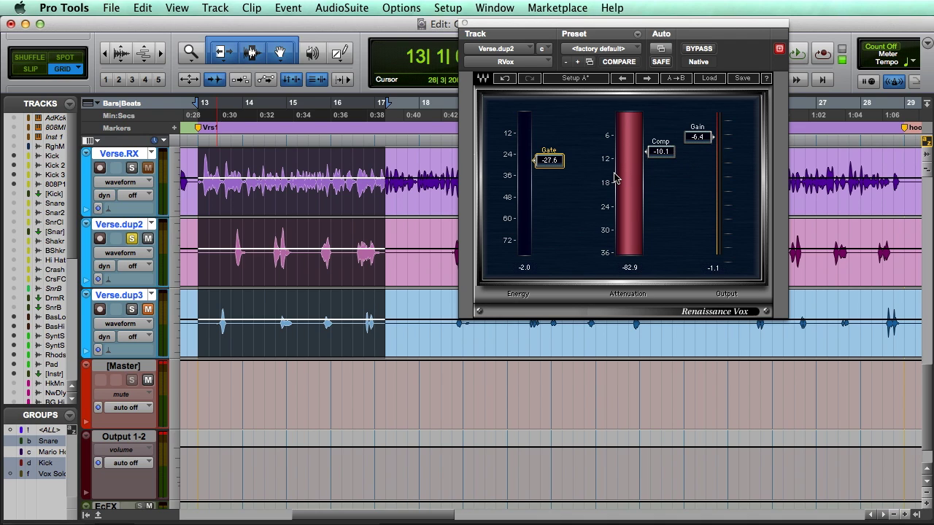
Return to the Mix window, open the UAD Precision De-Esser on Verse.dup2, and take it out of bypass
{"action": "key", "text": "super+equal"}
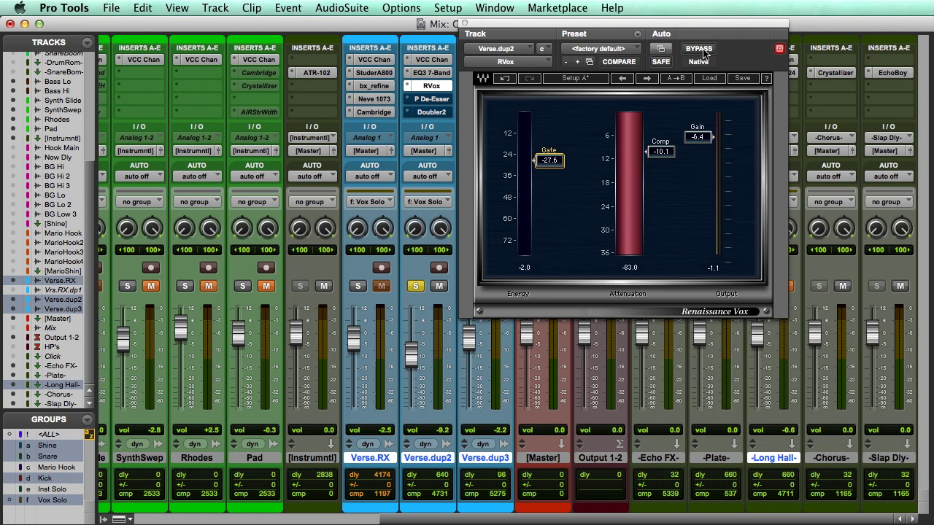
{"action": "left_click", "coordinate": [432, 100]}
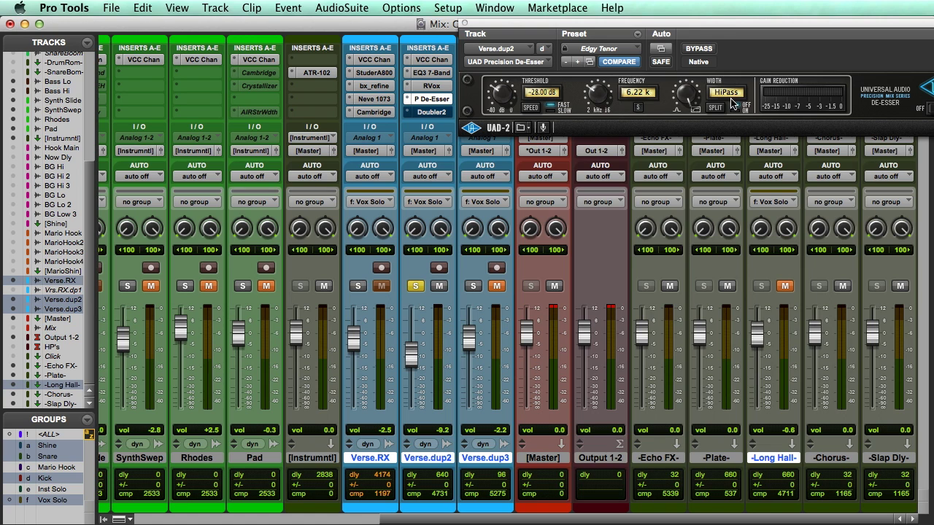
Open Doubler2 on Verse.dup2, look through its factory presets and direct signal switch, and take the plug-in out of bypass
{"action": "left_click", "coordinate": [432, 112]}
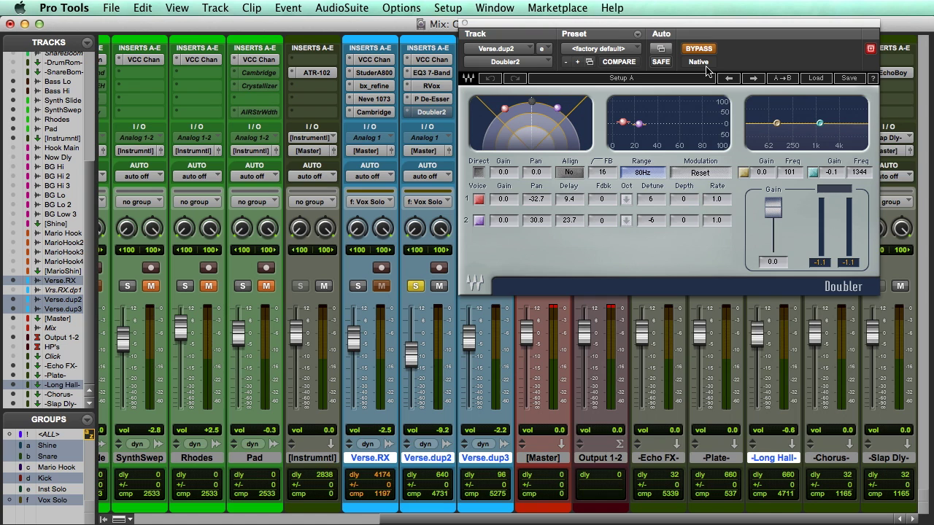
{"action": "left_click", "coordinate": [823, 86]}
{"action": "left_click", "coordinate": [807, 54]}
{"action": "left_click", "coordinate": [821, 78]}
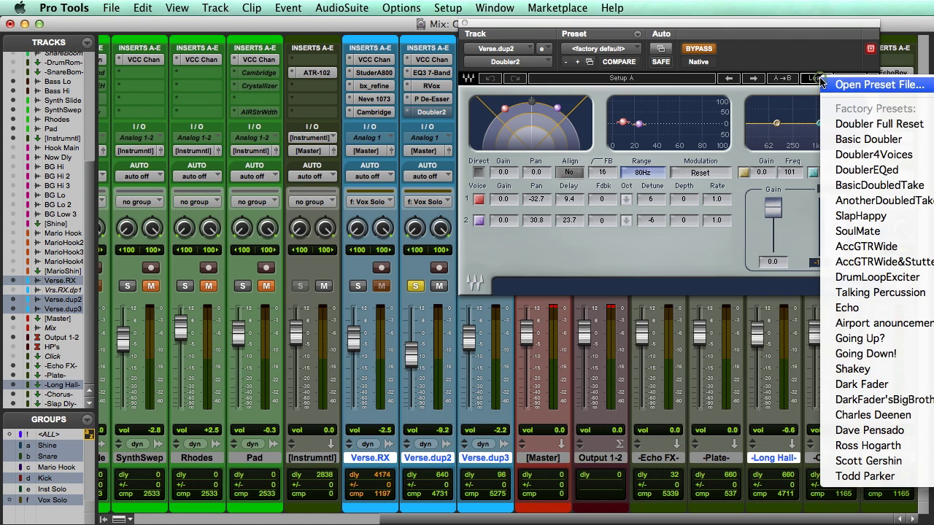
{"action": "left_click", "coordinate": [860, 139]}
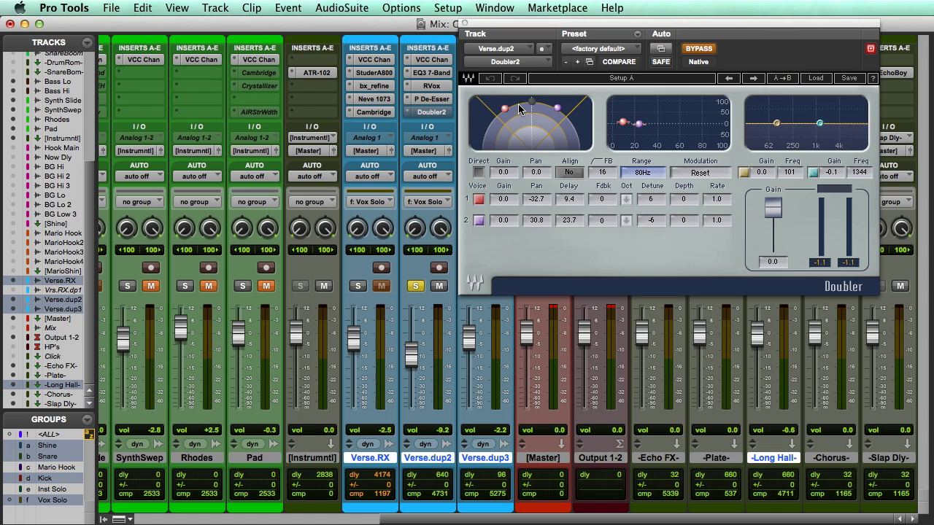
{"action": "left_click", "coordinate": [479, 173]}
{"action": "left_click", "coordinate": [707, 51]}
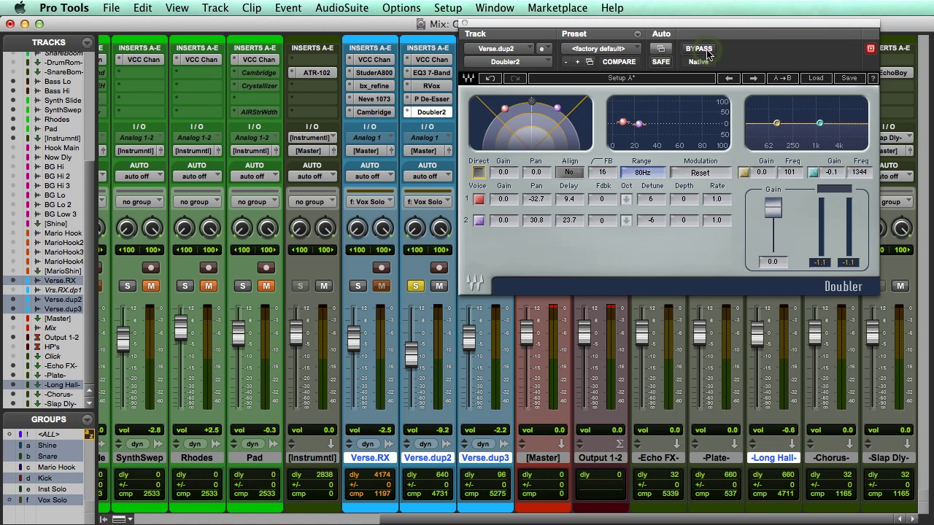
Toggle the Verse.dup2 solo during playback to compare the doubled vocal alone and together with Verse.RX, leaving it unsoloed
{"action": "left_click", "coordinate": [415, 286]}
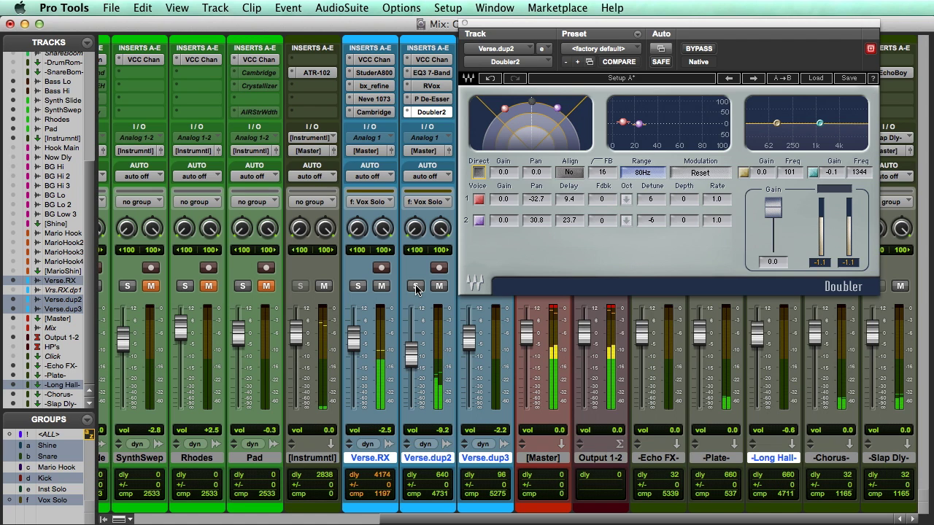
{"action": "left_click", "coordinate": [415, 287]}
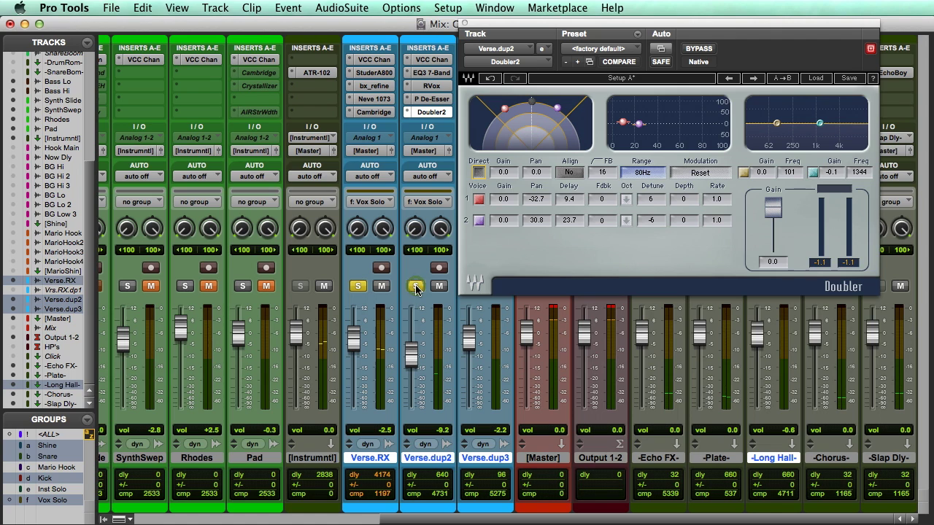
{"action": "left_click", "coordinate": [420, 288], "text": "super"}
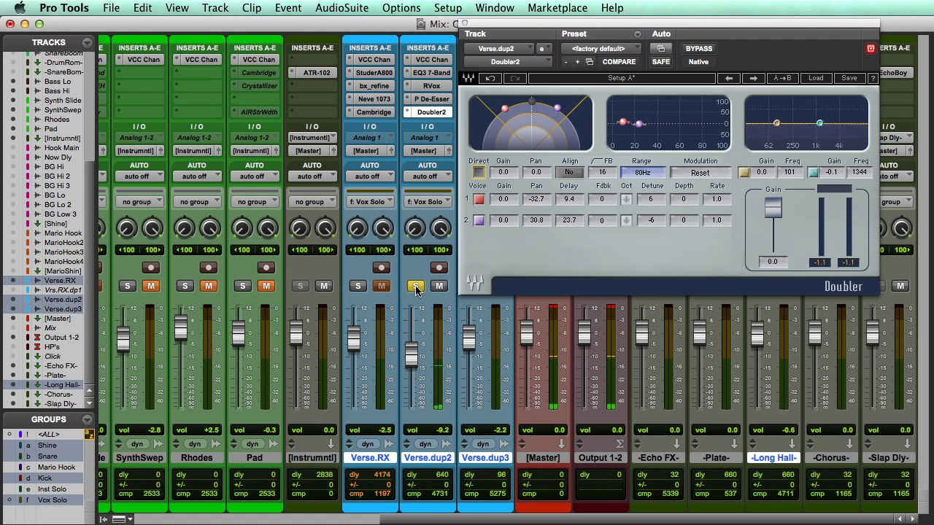
{"action": "left_click", "coordinate": [416, 286]}
Switch to the Edit window, close the Doubler2 plug-in window, and stop playback
{"action": "key", "text": "super+equal"}
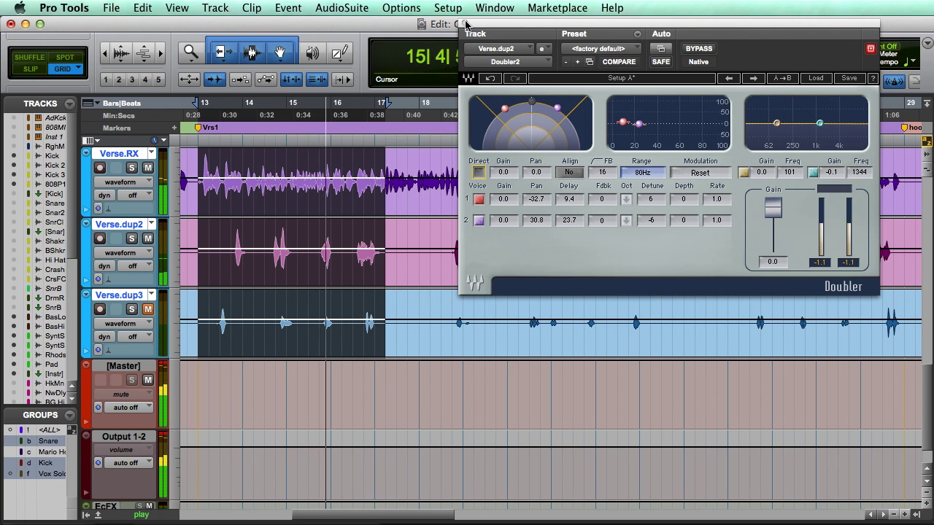
{"action": "key", "text": "ctrl+alt+super+w"}
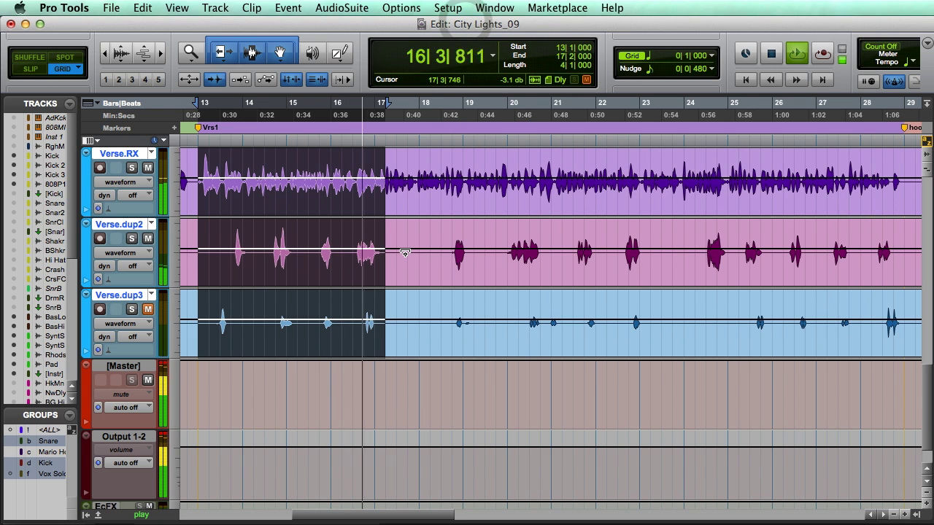
{"action": "key", "text": "space"}
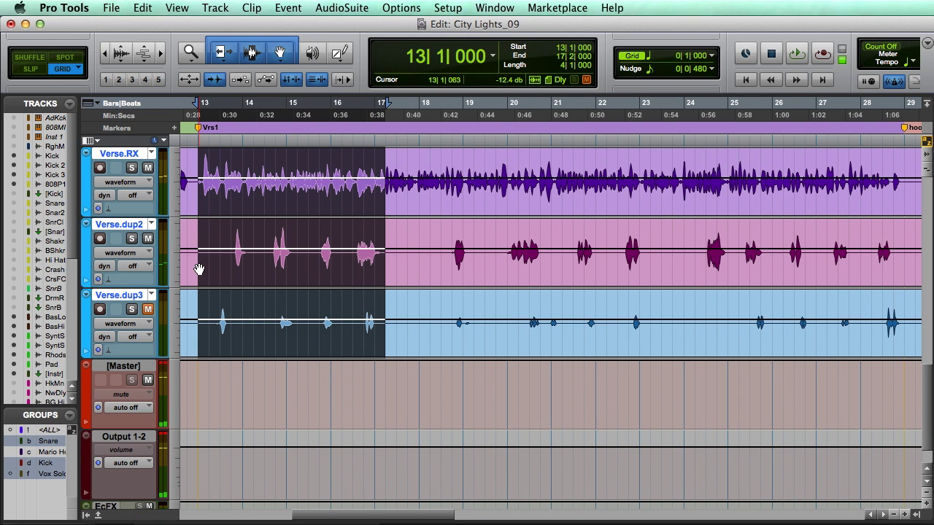
{"action": "scroll", "coordinate": [336, 268], "scroll_direction": "up", "scroll_amount": 10}
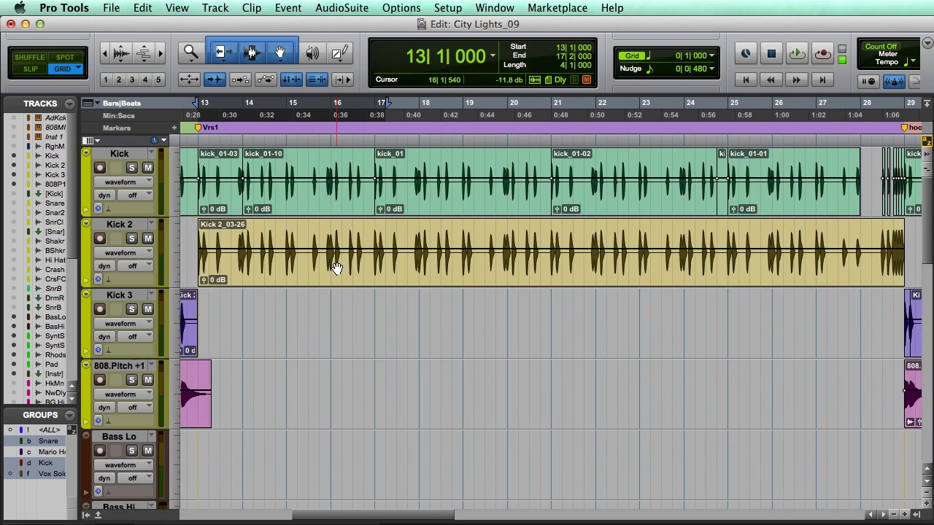
{"action": "scroll", "coordinate": [336, 268], "scroll_direction": "down", "scroll_amount": 8}
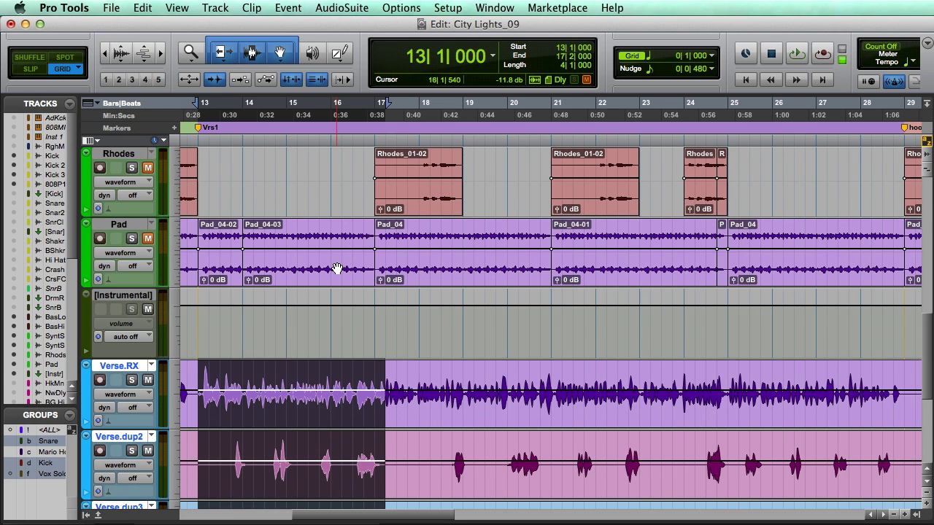
{"action": "scroll", "coordinate": [337, 269], "scroll_direction": "down", "scroll_amount": 2}
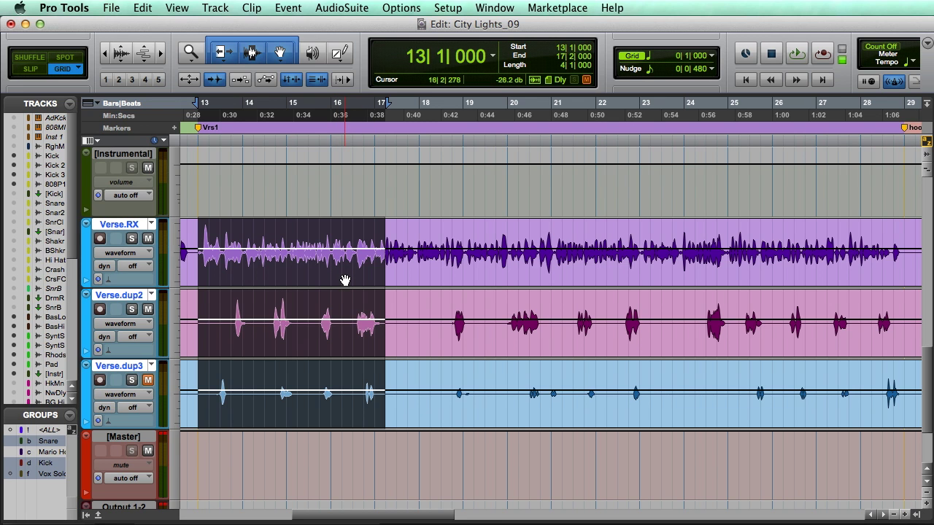
Open FutzBox on Verse.dup3 from the Mix window, place its window clear of the channel strip, and solo the track
{"action": "key", "text": "super+equal"}
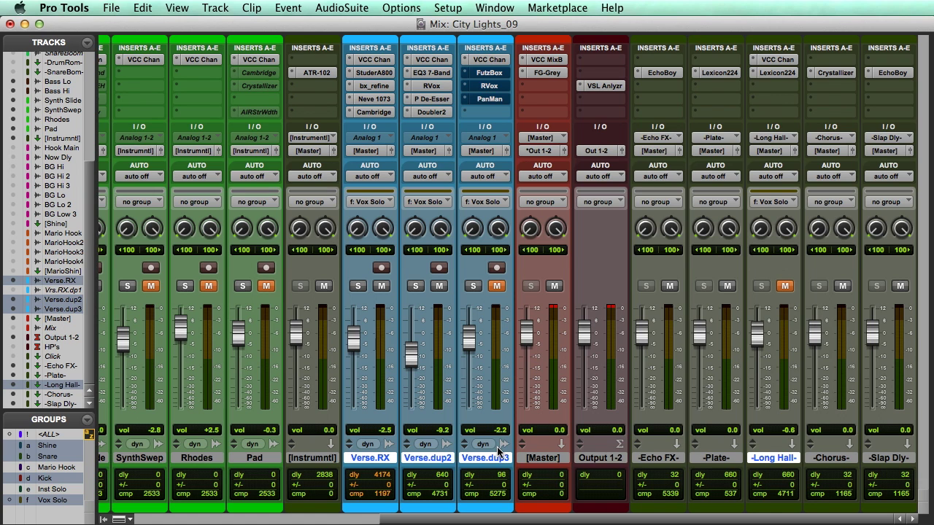
{"action": "left_click", "coordinate": [493, 75]}
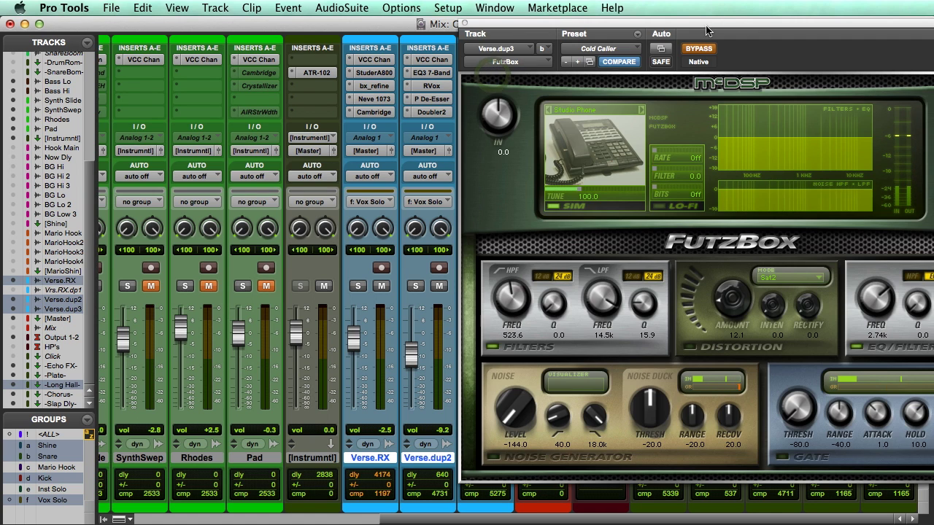
{"action": "left_click_drag", "start_coordinate": [688, 27], "coordinate": [613, 20]}
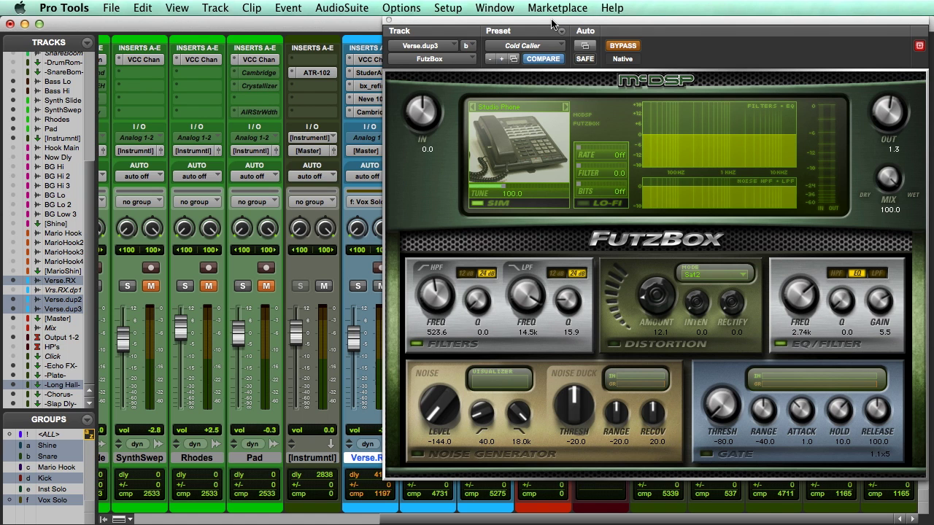
{"action": "left_click_drag", "start_coordinate": [553, 24], "coordinate": [89, 32]}
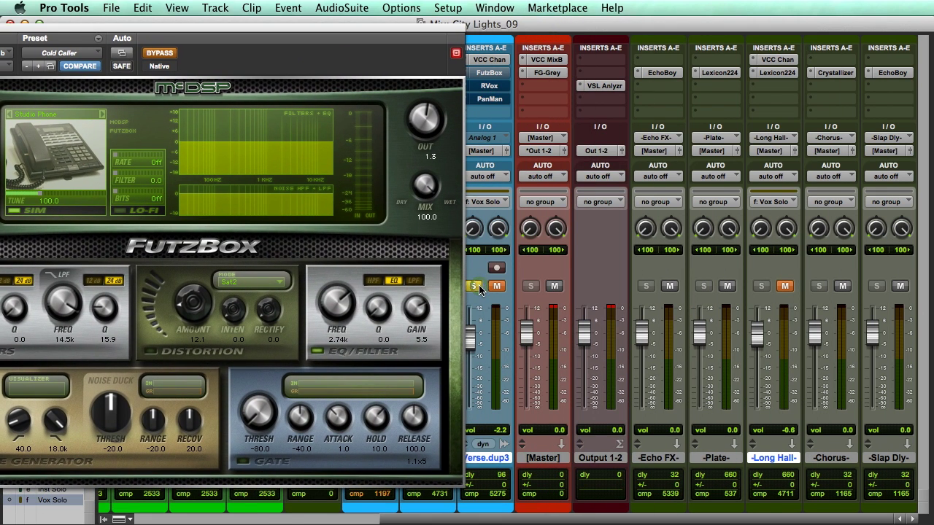
Select 20|2|000 to 23|2|000 on the verse tracks in the Edit window and play the selection
{"action": "key", "text": "super+equal"}
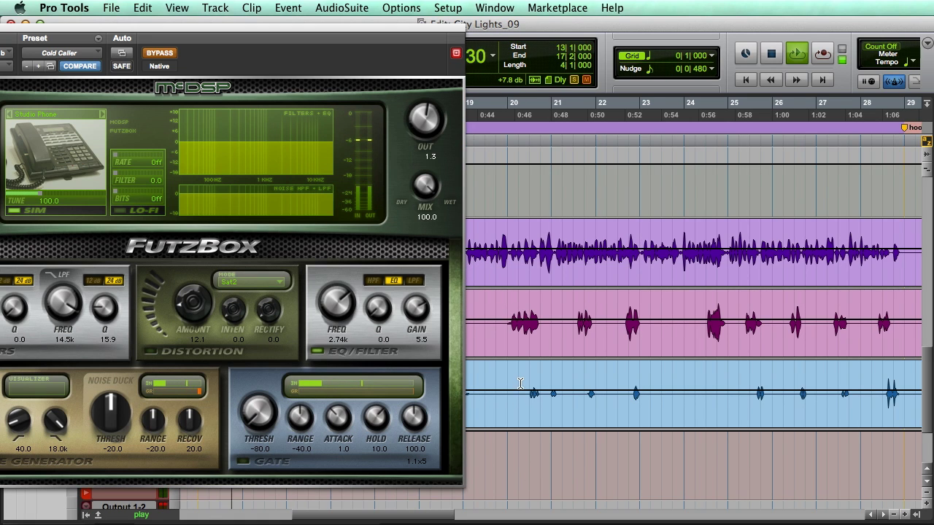
{"action": "left_click_drag", "start_coordinate": [522, 377], "coordinate": [649, 367]}
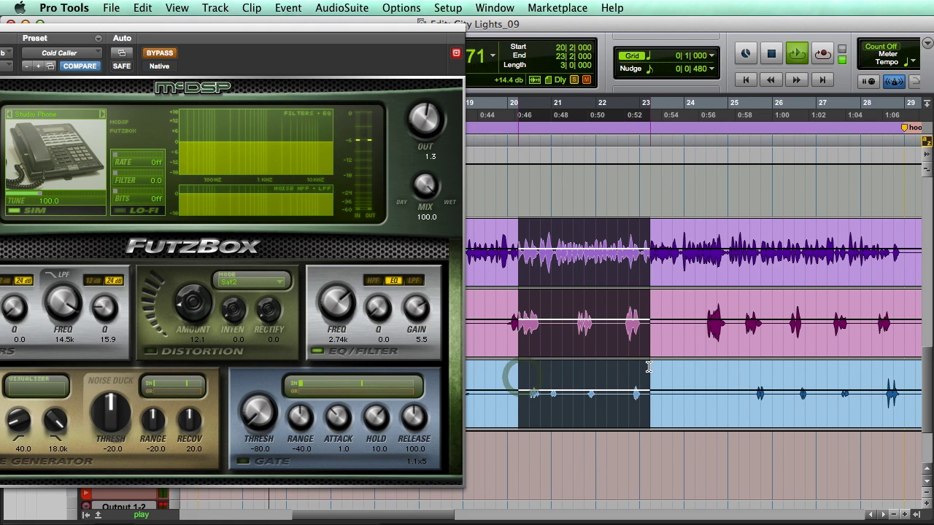
{"action": "key", "text": "space"}
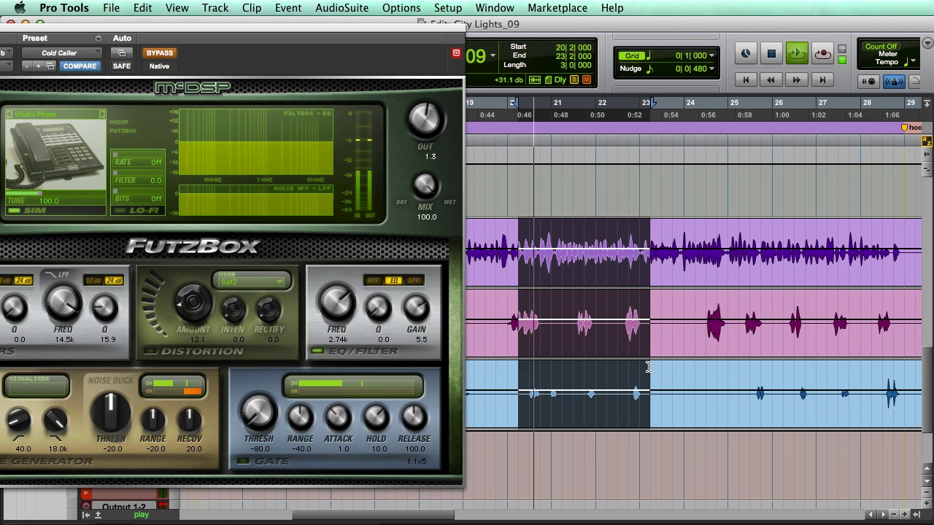
Return to the Mix window, unmute Verse.dup3, and take FutzBox with the Cold Caller preset out of bypass
{"action": "key", "text": "super+equal"}
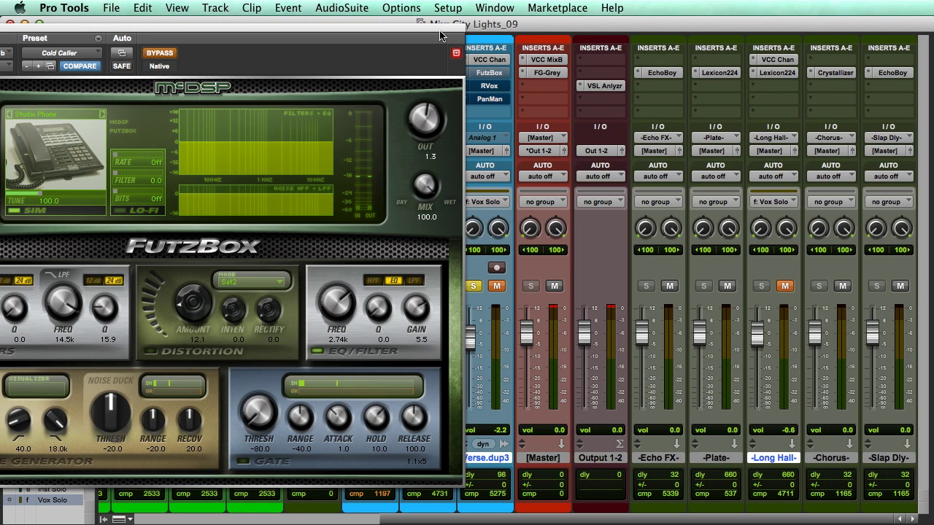
{"action": "left_click_drag", "start_coordinate": [440, 41], "coordinate": [429, 40]}
{"action": "left_click", "coordinate": [496, 285]}
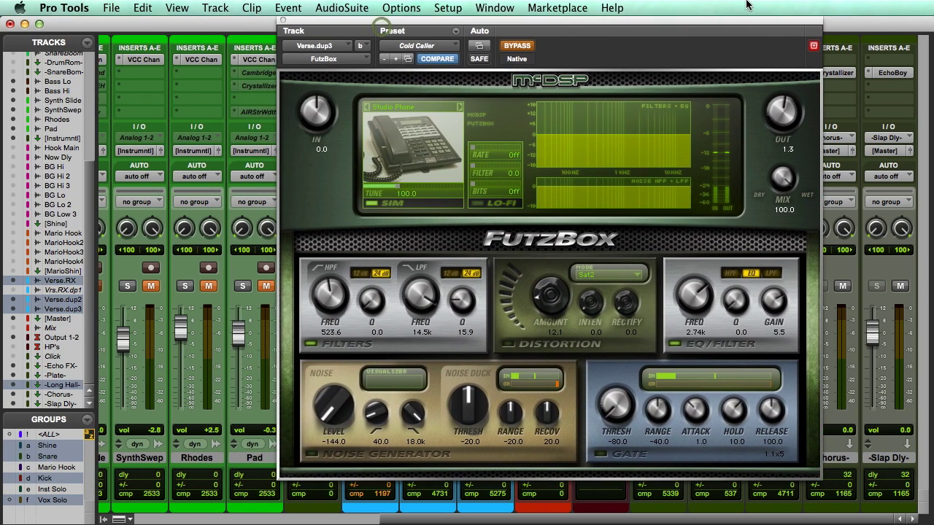
{"action": "left_click", "coordinate": [511, 47]}
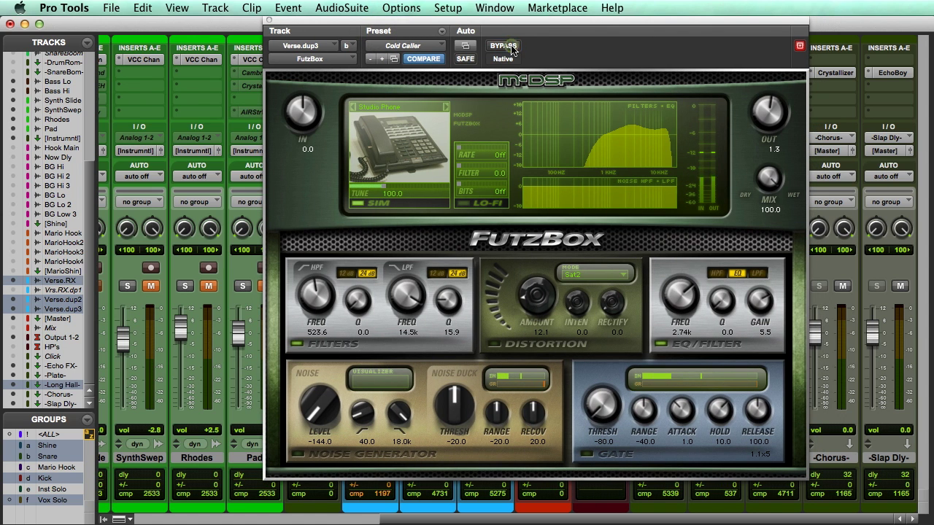
{"action": "left_click_drag", "start_coordinate": [578, 20], "coordinate": [780, 4]}
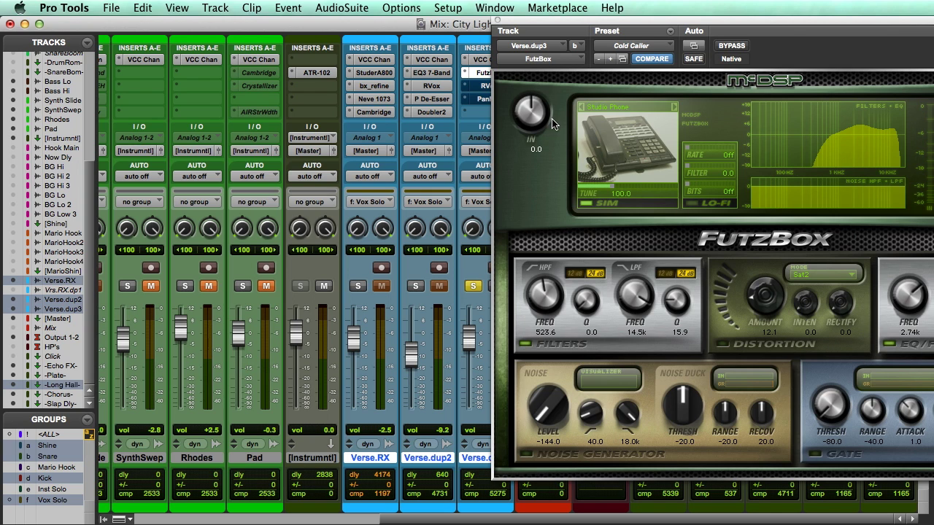
{"action": "left_click_drag", "start_coordinate": [581, 24], "coordinate": [602, 24]}
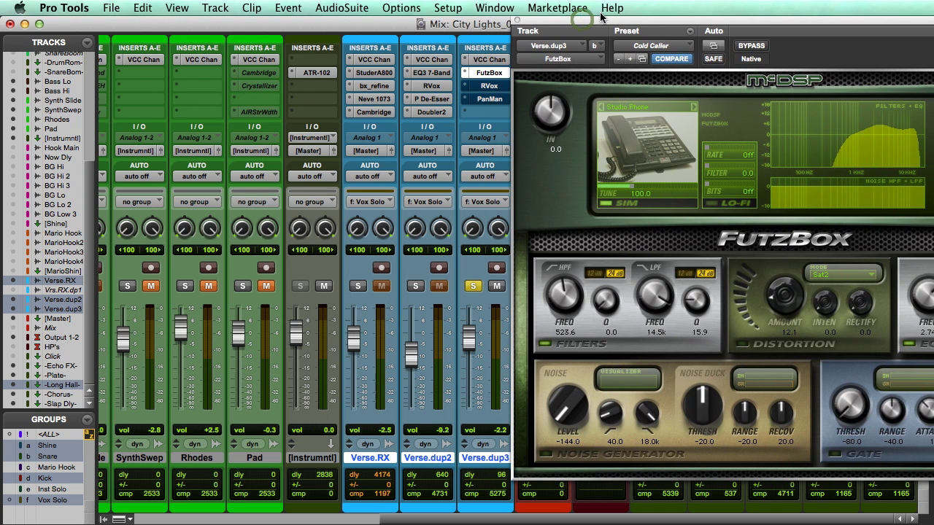
Close FutzBox, then open the RVox compressor on Verse.dup3 and take it out of bypass
{"action": "left_click", "coordinate": [516, 24]}
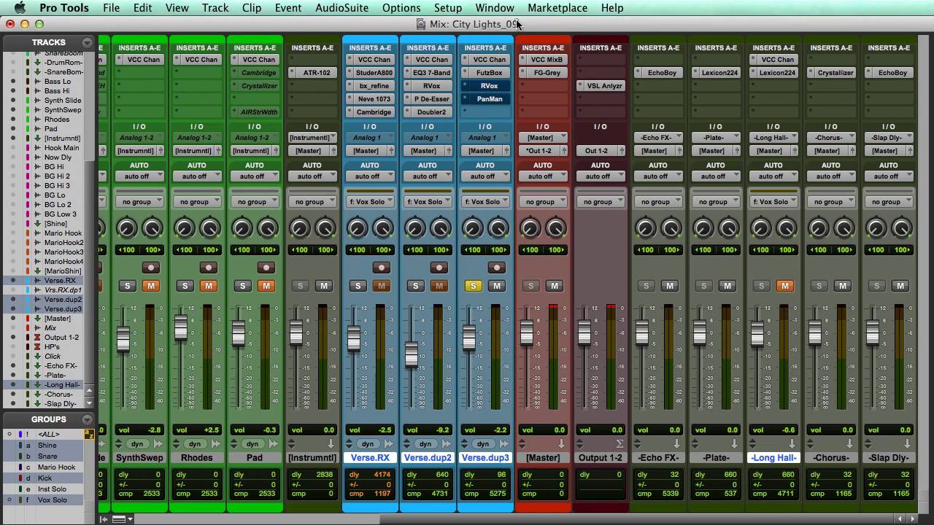
{"action": "left_click", "coordinate": [504, 86]}
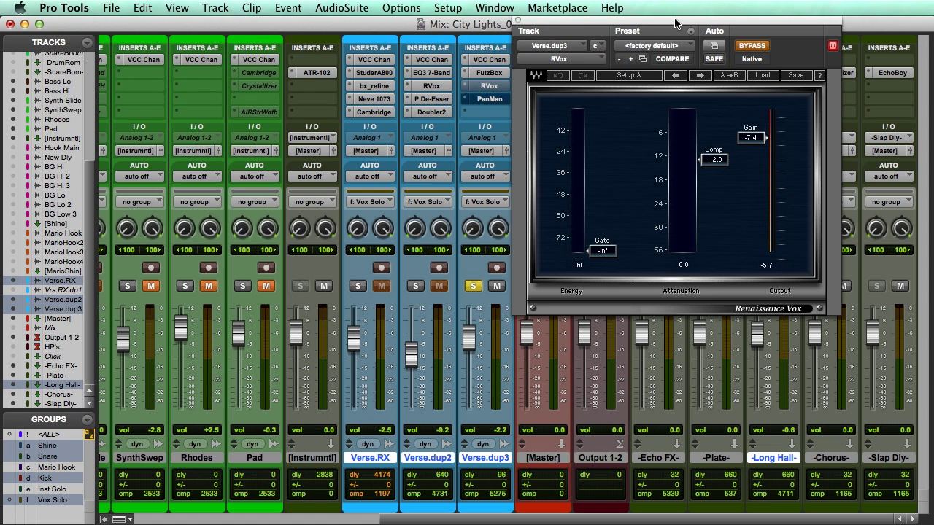
{"action": "left_click_drag", "start_coordinate": [677, 26], "coordinate": [698, 25]}
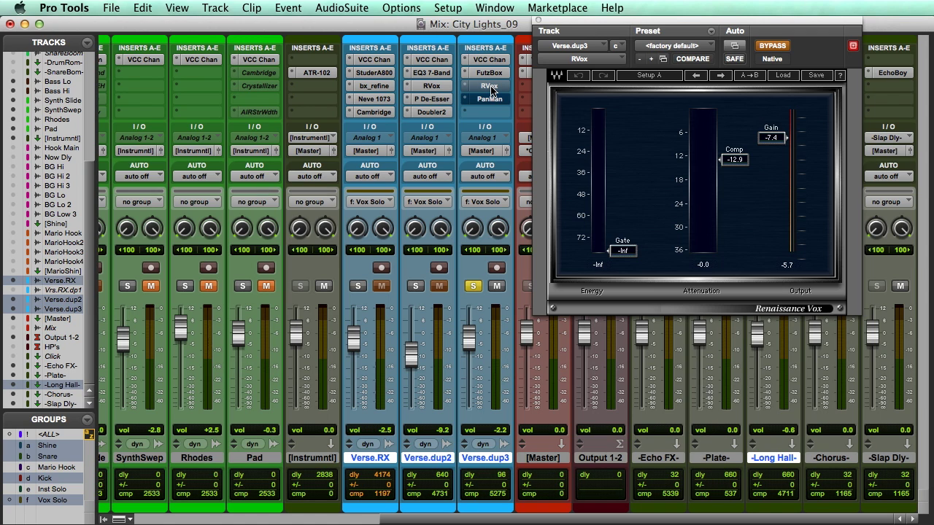
{"action": "left_click", "coordinate": [775, 46]}
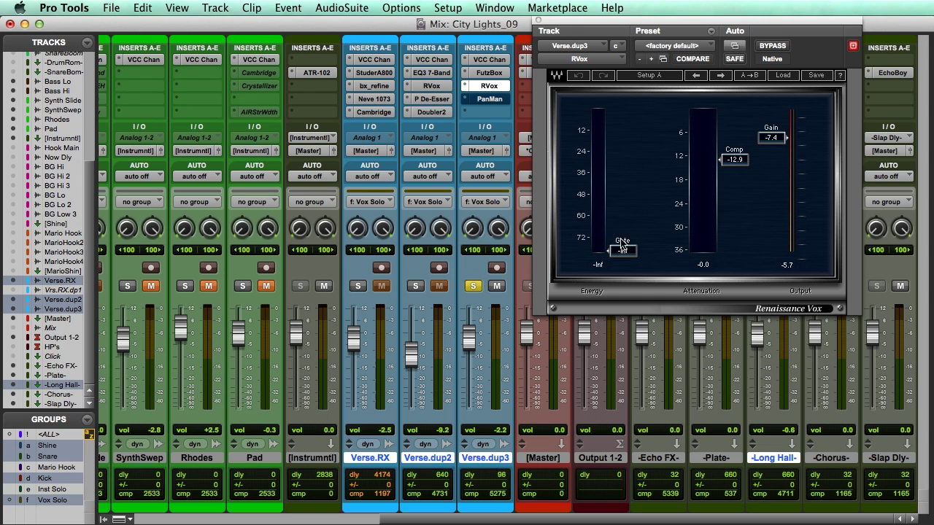
Audition the selection with the RVox gate threshold on Verse.dup3 at -46.0, -34.0 and -Inf, and settle it at -31.1
{"action": "left_click_drag", "start_coordinate": [623, 248], "coordinate": [622, 190]}
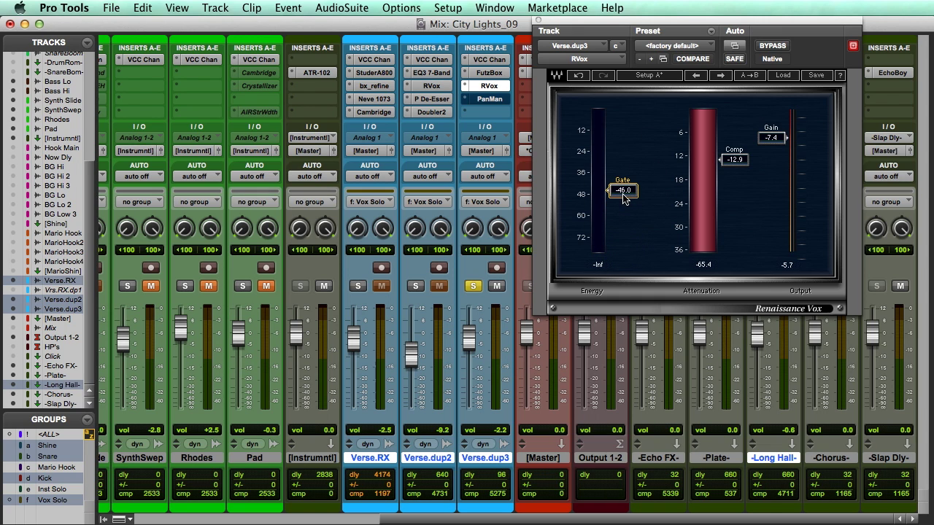
{"action": "key", "text": "super+equal"}
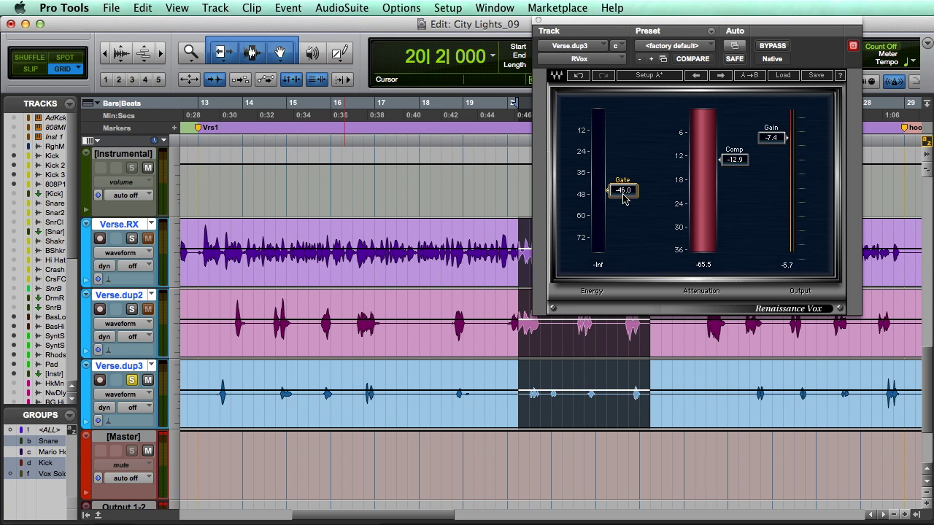
{"action": "key", "text": "space"}
{"action": "key", "text": "super+equal"}
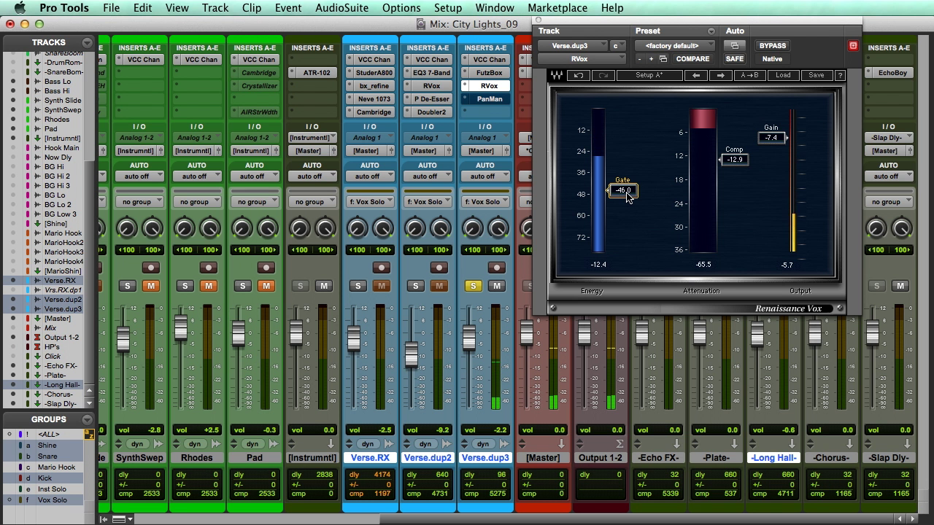
{"action": "left_click_drag", "start_coordinate": [625, 192], "coordinate": [627, 175]}
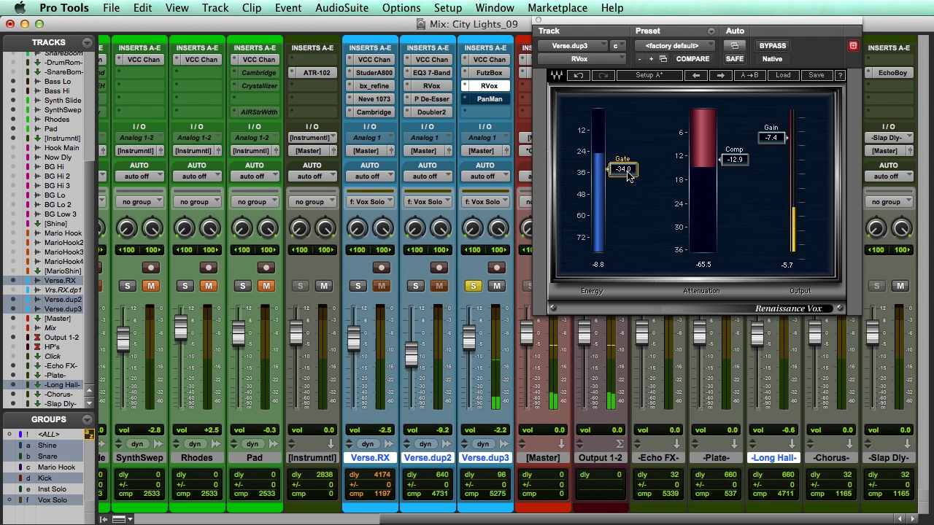
{"action": "left_click_drag", "start_coordinate": [627, 172], "coordinate": [628, 251]}
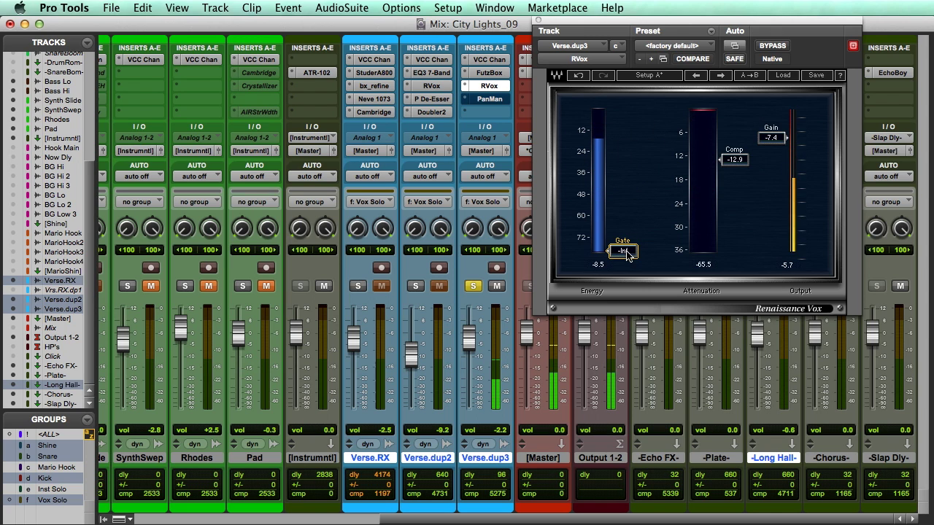
{"action": "left_click_drag", "start_coordinate": [629, 253], "coordinate": [623, 165]}
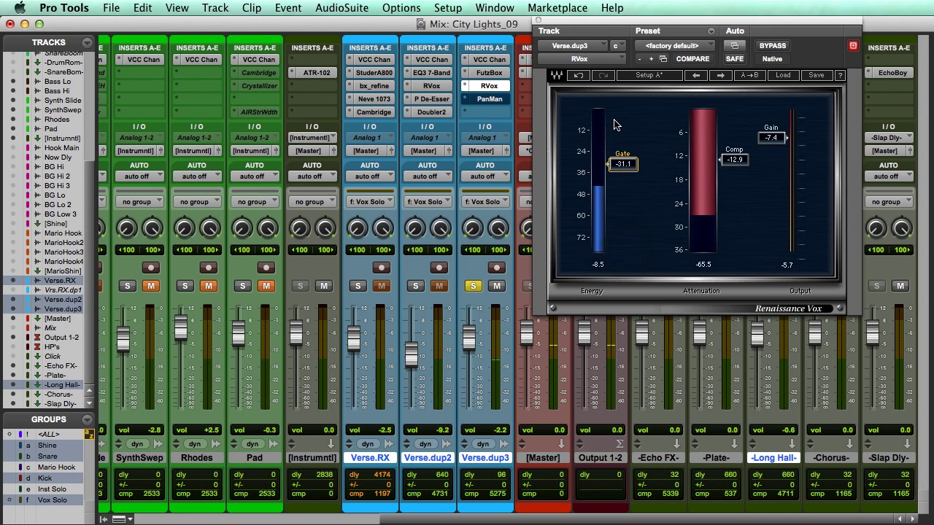
Set the RVox gate on Verse.dup3 to -31.2, then open PanMan on the same track with its window fully in view
{"action": "left_click", "coordinate": [627, 165]}
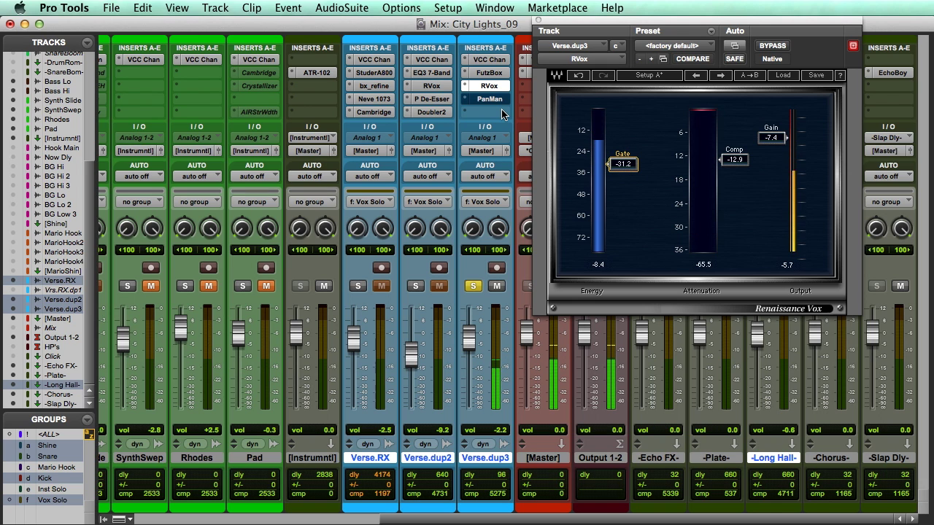
{"action": "left_click", "coordinate": [483, 103]}
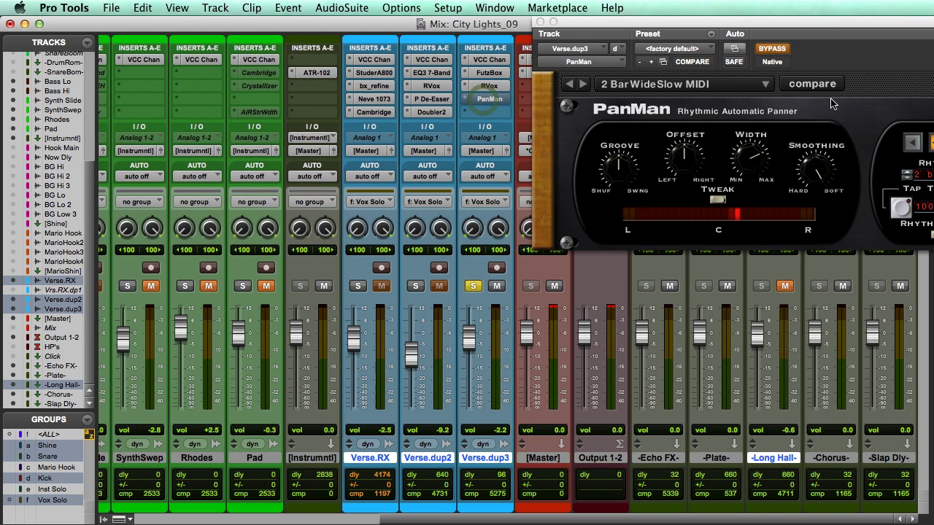
{"action": "left_click_drag", "start_coordinate": [808, 27], "coordinate": [494, 143]}
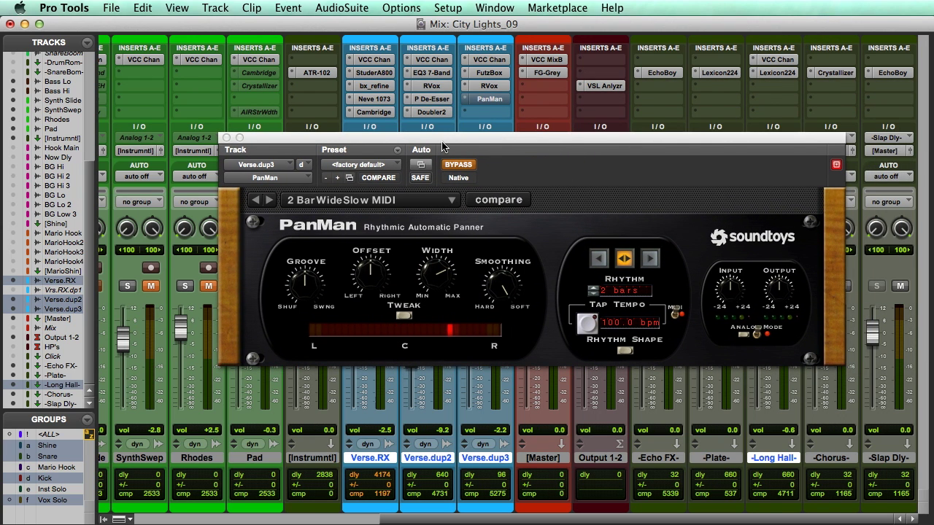
{"action": "left_click_drag", "start_coordinate": [443, 146], "coordinate": [361, 157]}
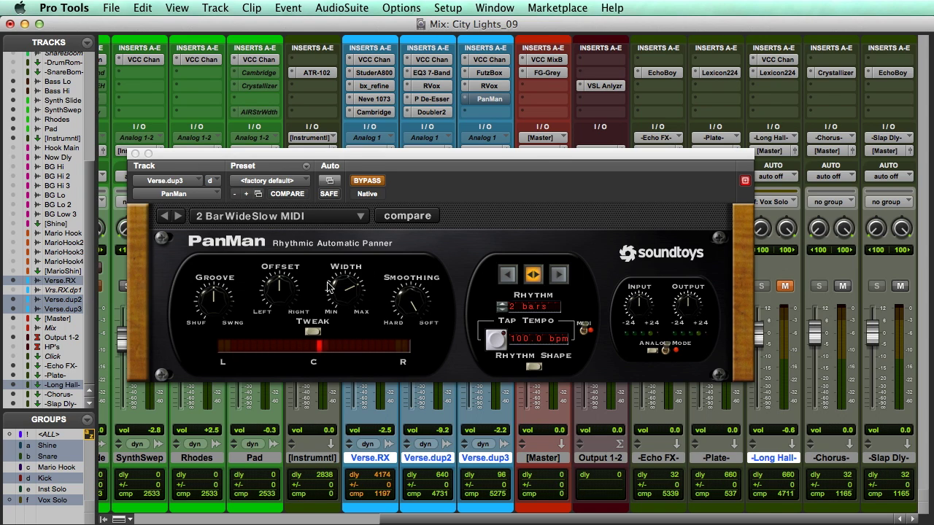
Fine-tune PanMan's Width, take the plug-in out of bypass, and place its window clear of the channel controls
{"action": "left_click_drag", "start_coordinate": [329, 287], "coordinate": [348, 274]}
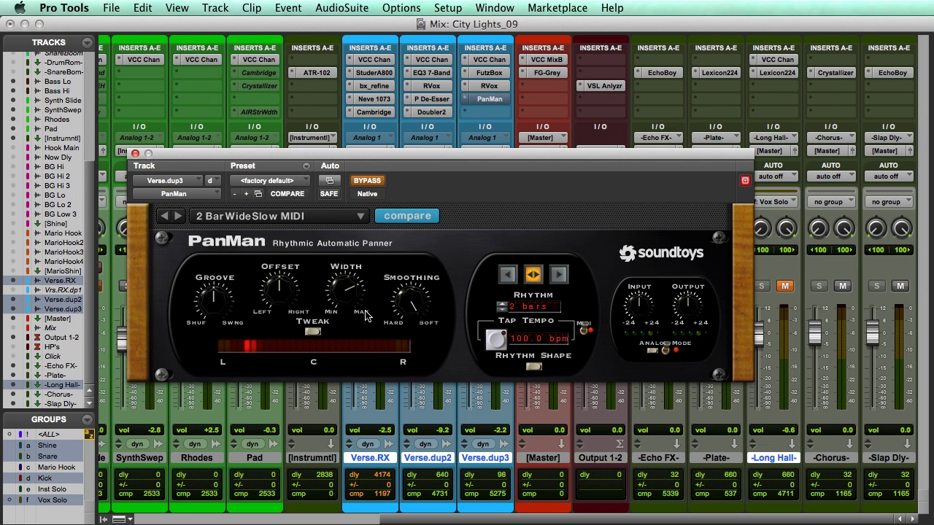
{"action": "left_click", "coordinate": [369, 182]}
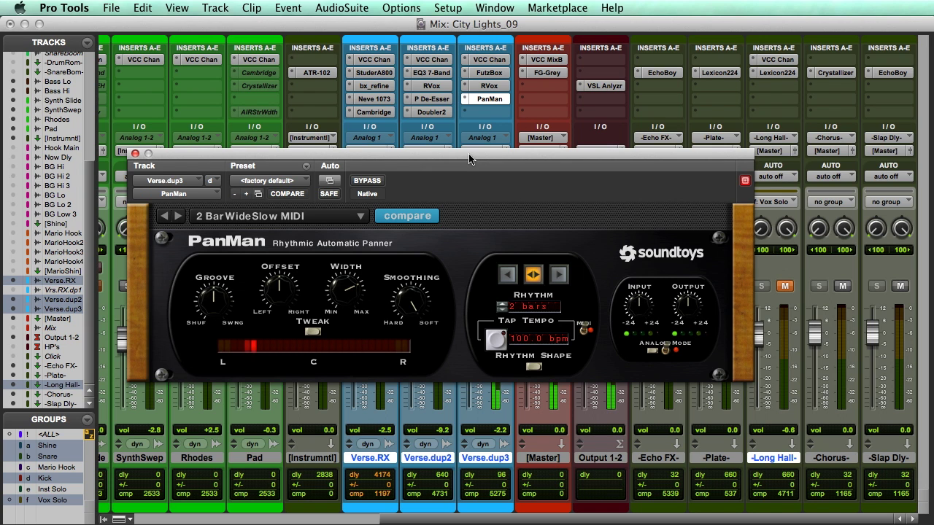
{"action": "left_click_drag", "start_coordinate": [469, 159], "coordinate": [563, 252]}
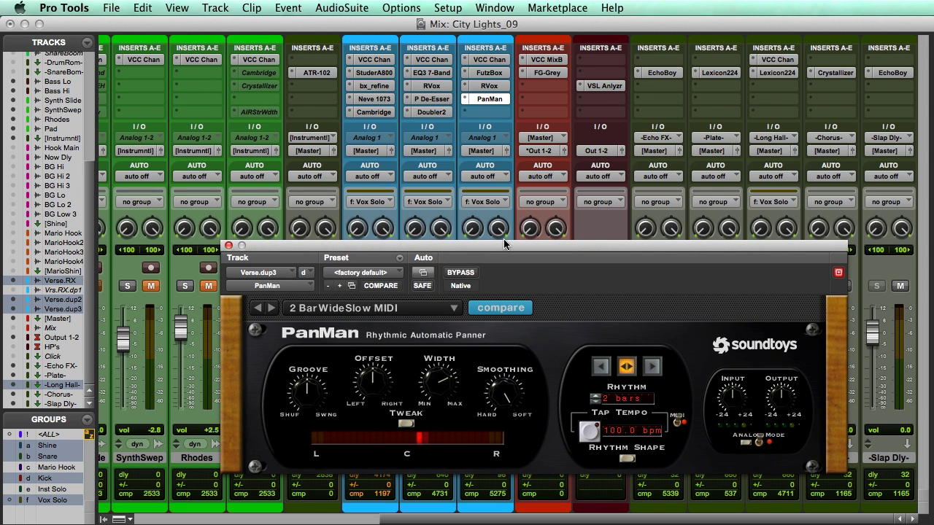
{"action": "left_click_drag", "start_coordinate": [503, 246], "coordinate": [531, 14]}
Unsolo Verse.dup3 to hear the panned double in the full mix, and close PanMan
{"action": "left_click", "coordinate": [473, 285]}
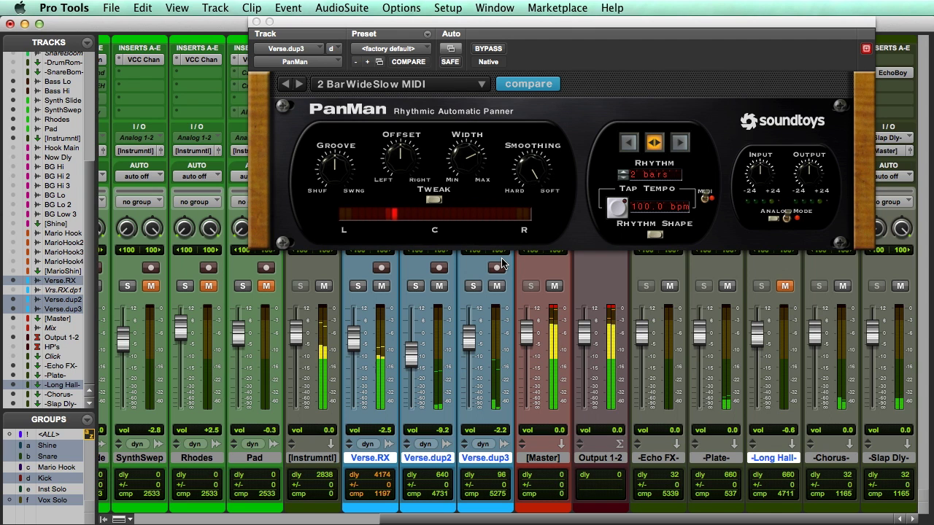
{"action": "key", "text": "super+equal"}
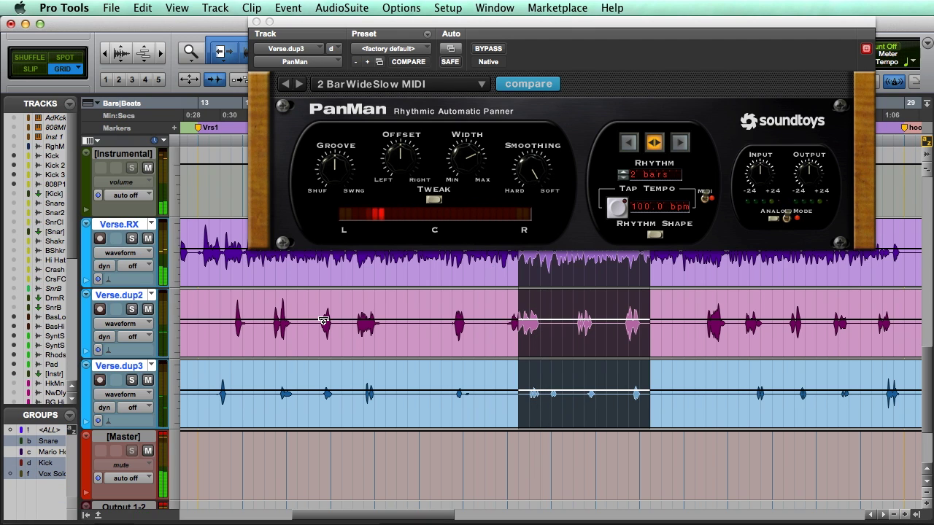
{"action": "key", "text": "super+bracketleft"}
{"action": "key", "text": "super+equal"}
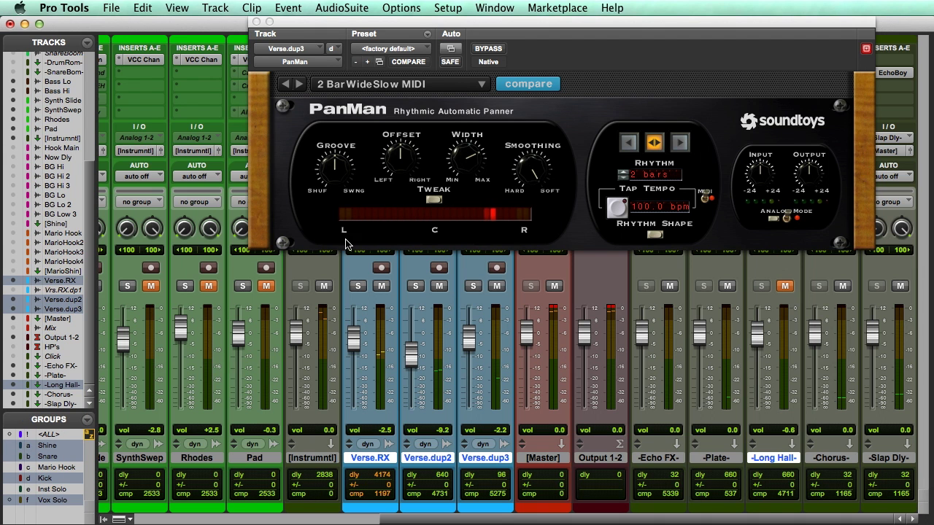
{"action": "left_click_drag", "start_coordinate": [482, 22], "coordinate": [443, 253]}
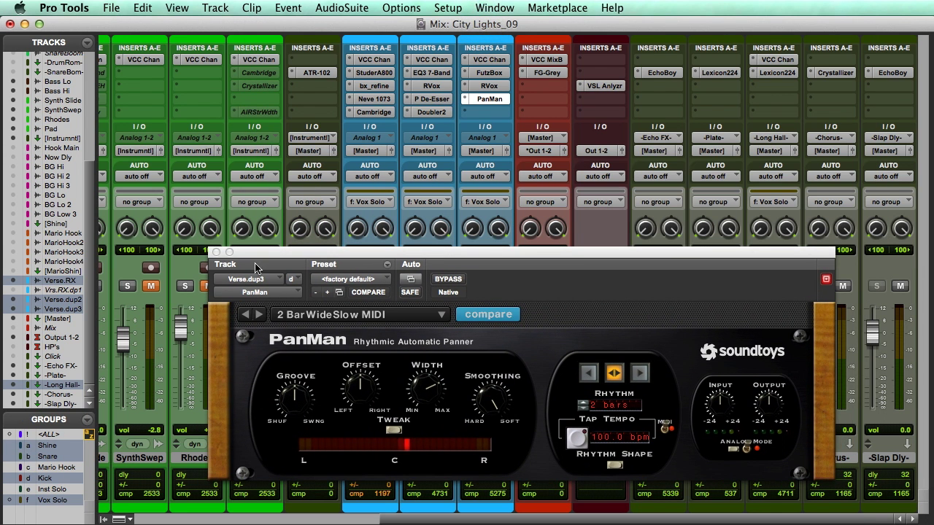
{"action": "left_click", "coordinate": [216, 253]}
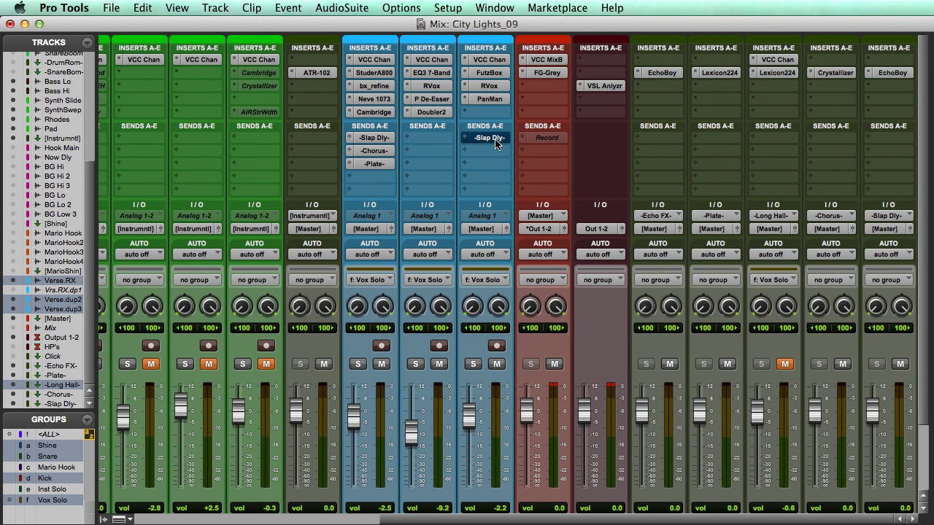
Open the -Slap Dly- send on Verse.dup3, solo the track, and audition the send at -11.1 and back at -26.3
{"action": "left_click", "coordinate": [491, 139]}
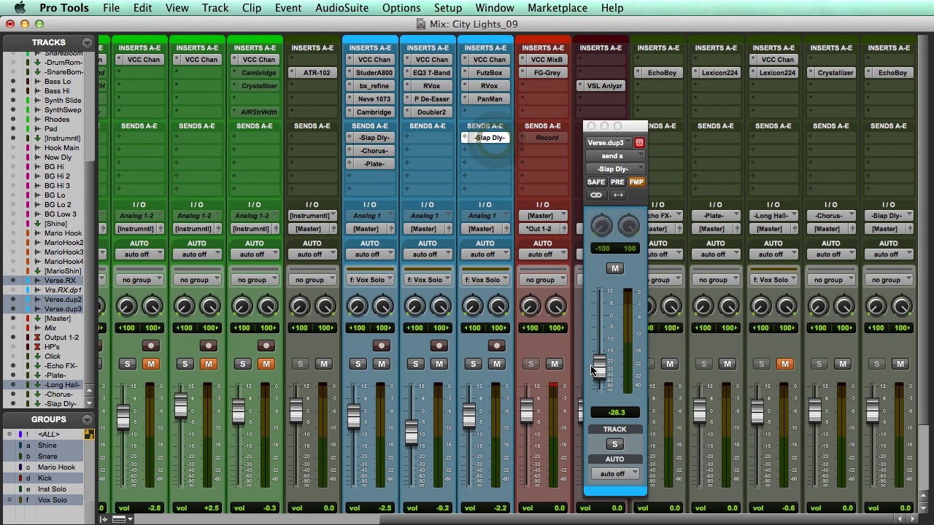
{"action": "left_click", "coordinate": [473, 364]}
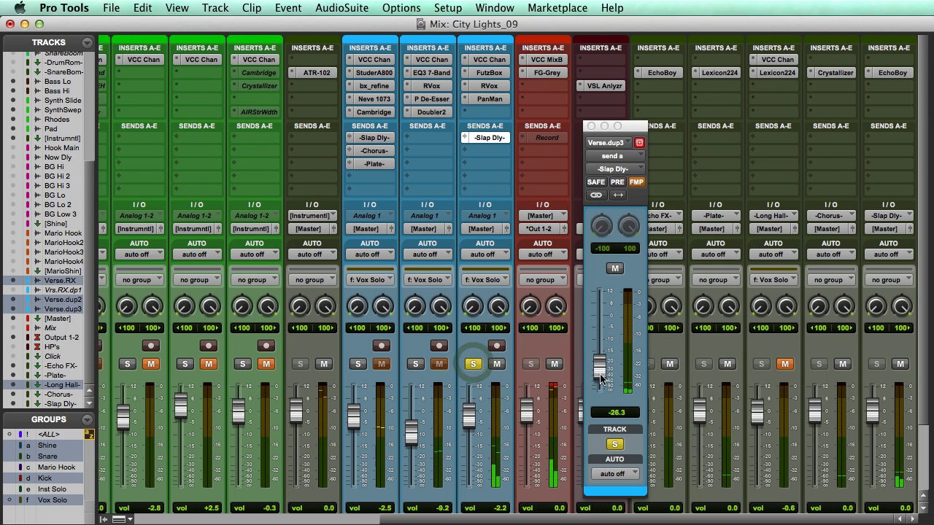
{"action": "left_click_drag", "start_coordinate": [598, 368], "coordinate": [598, 351]}
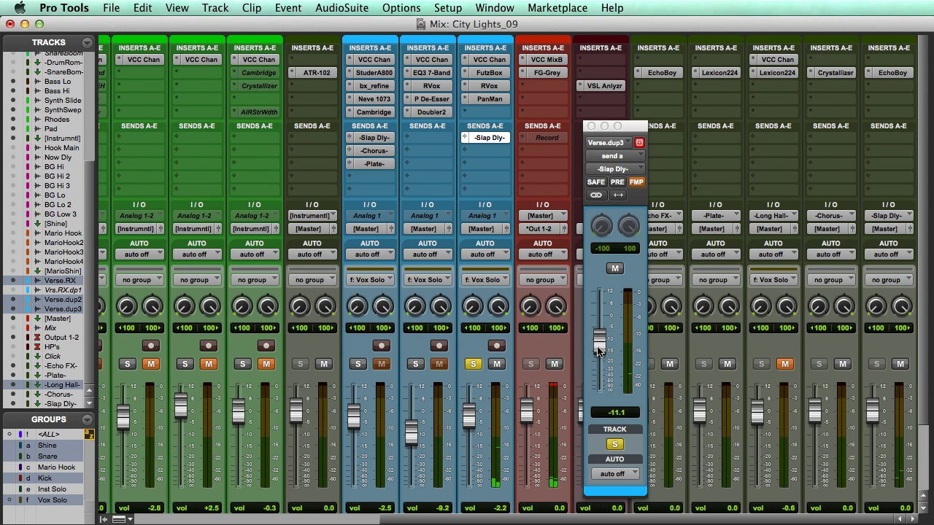
{"action": "left_click_drag", "start_coordinate": [597, 352], "coordinate": [597, 378]}
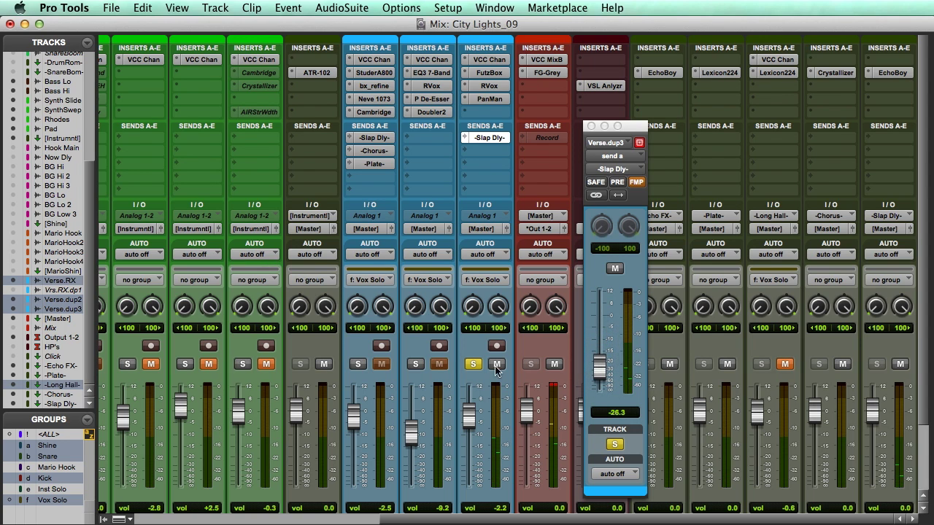
Unsolo Verse.dup3, set its -Slap Dly- send level to -28.0 in the full mix, and close the send window
{"action": "left_click", "coordinate": [473, 364]}
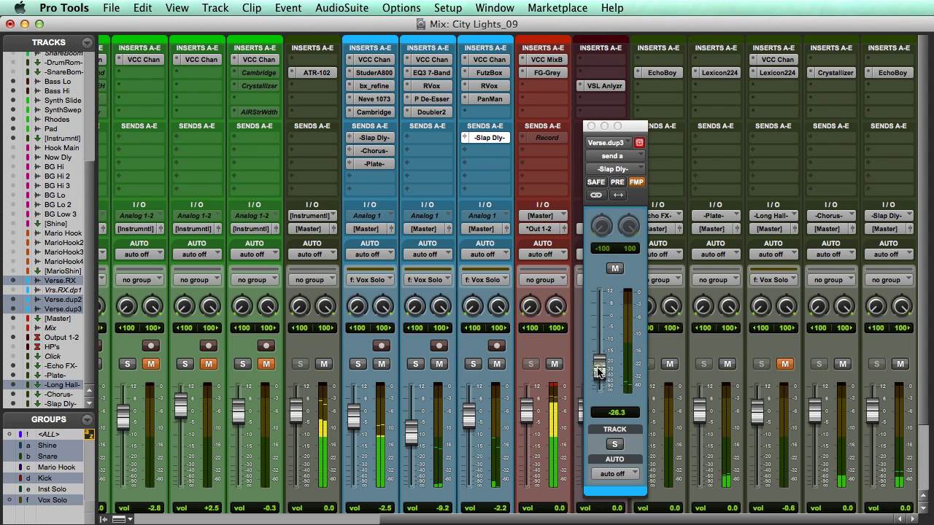
{"action": "left_click_drag", "start_coordinate": [597, 372], "coordinate": [596, 374]}
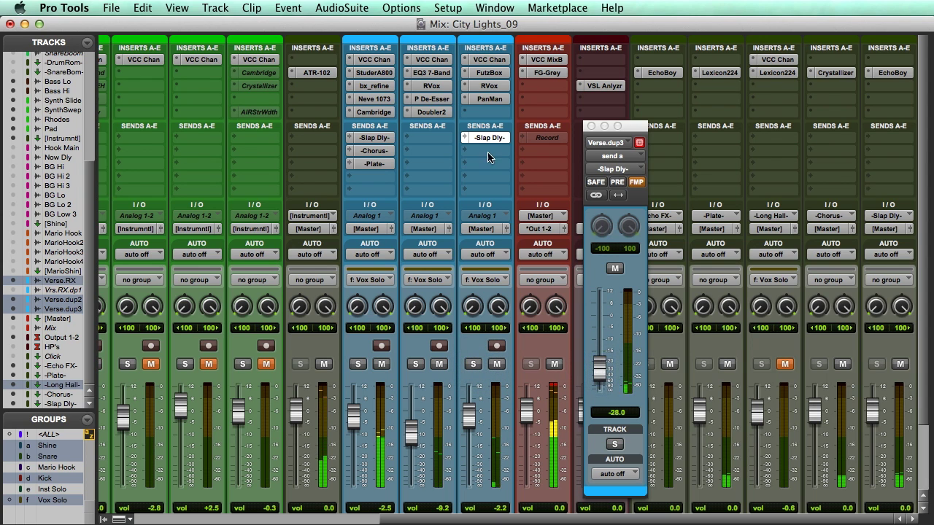
{"action": "left_click", "coordinate": [591, 127]}
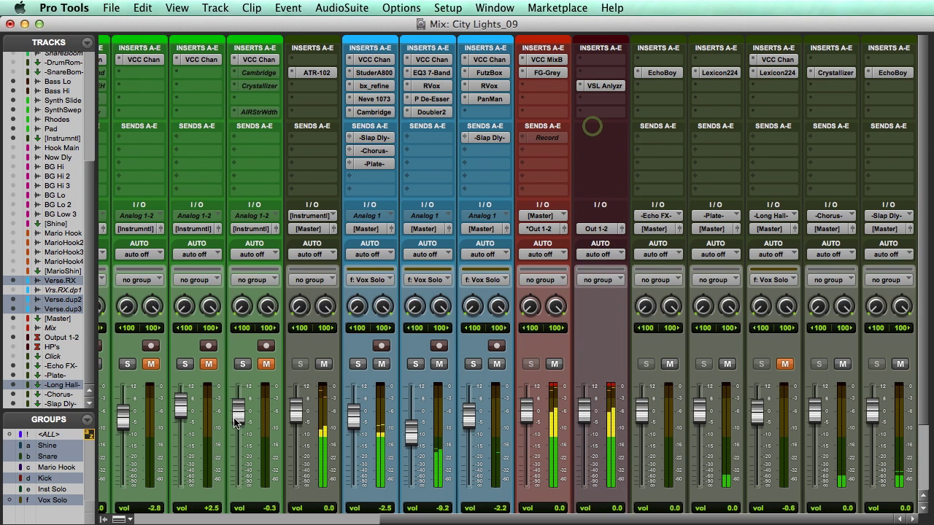
Review the verse clips in the Edit window, stop playback, and return to the verse channels in the Mix window
{"action": "key", "text": "super+equal"}
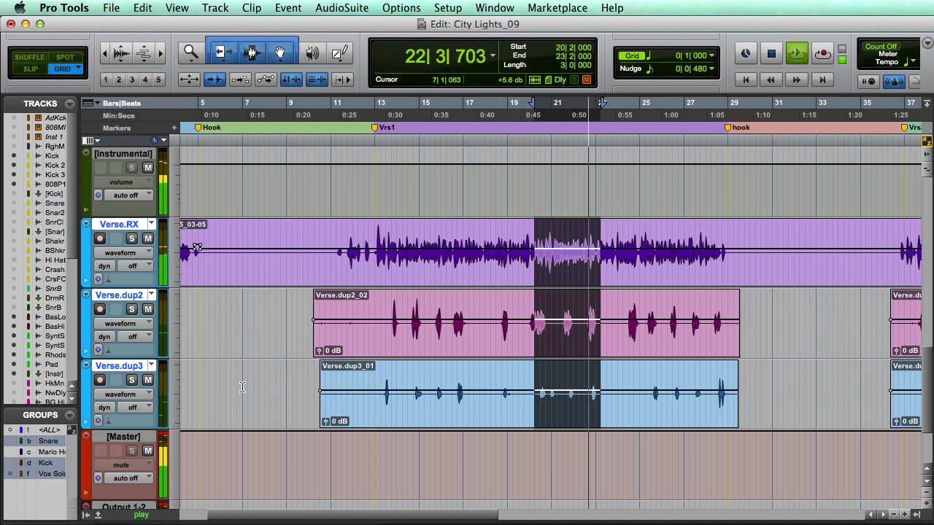
{"action": "key", "text": "super+bracketright"}
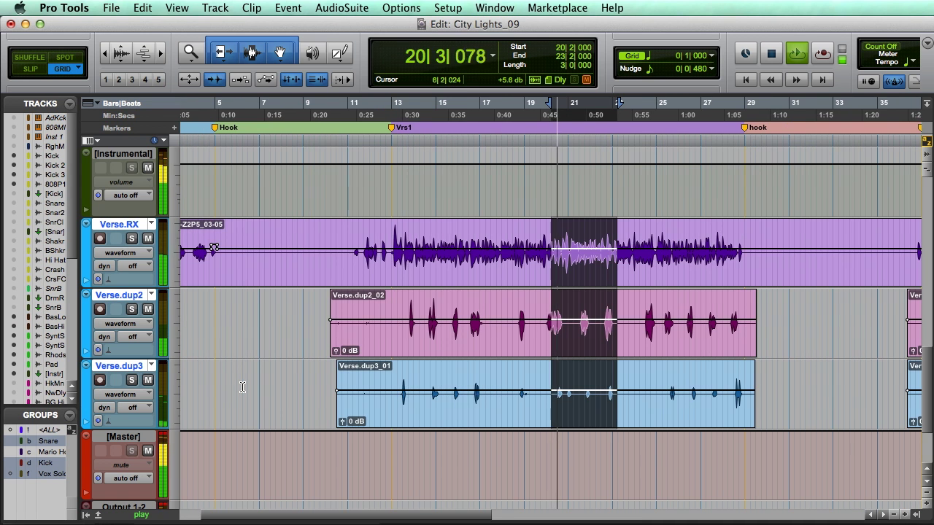
{"action": "key", "text": "space"}
{"action": "key", "text": "super+equal"}
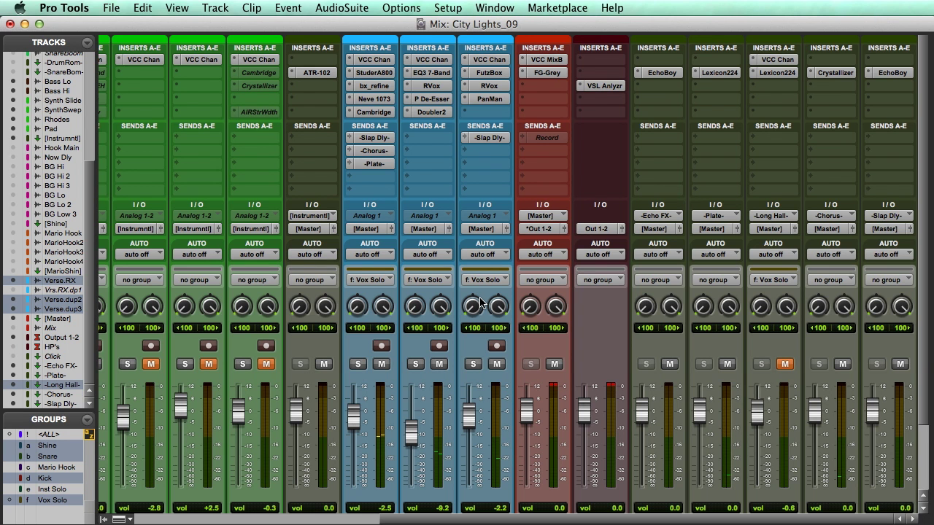
{"action": "scroll", "coordinate": [479, 301], "scroll_direction": "down", "scroll_amount": 5}
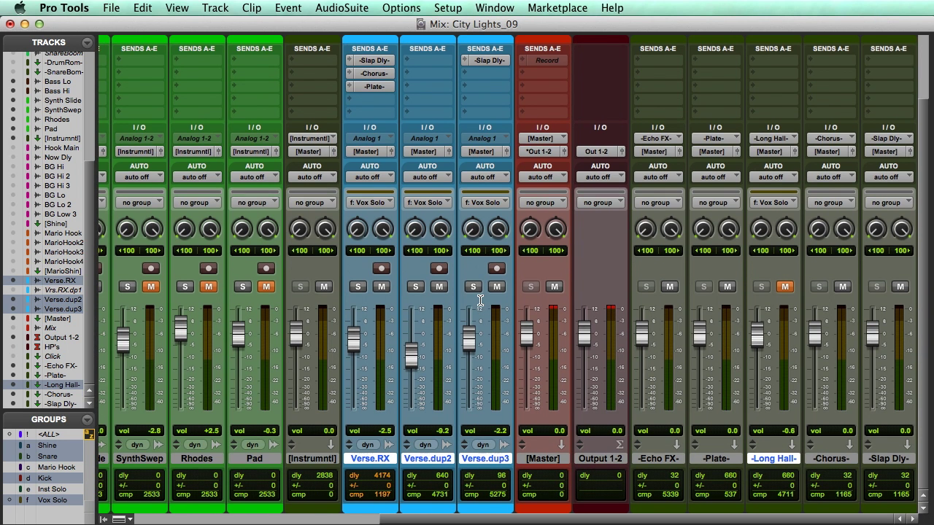
In the Edit window, select the whole Vrs1 section from 13|1|000 to 29|1|000, fit it to the view and play it
{"action": "key", "text": "super+equal"}
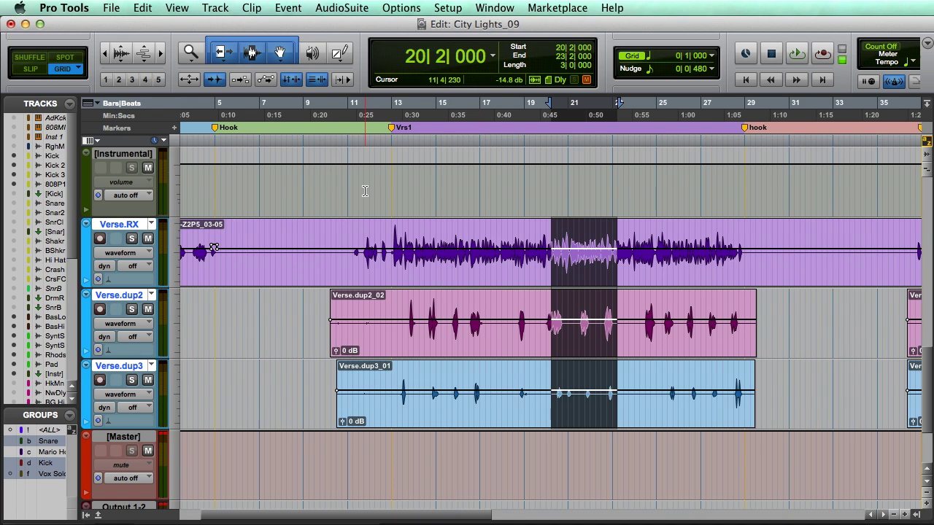
{"action": "key", "text": "KP_Decimal"}
{"action": "key", "text": "KP_2"}
{"action": "key", "text": "KP_Decimal"}
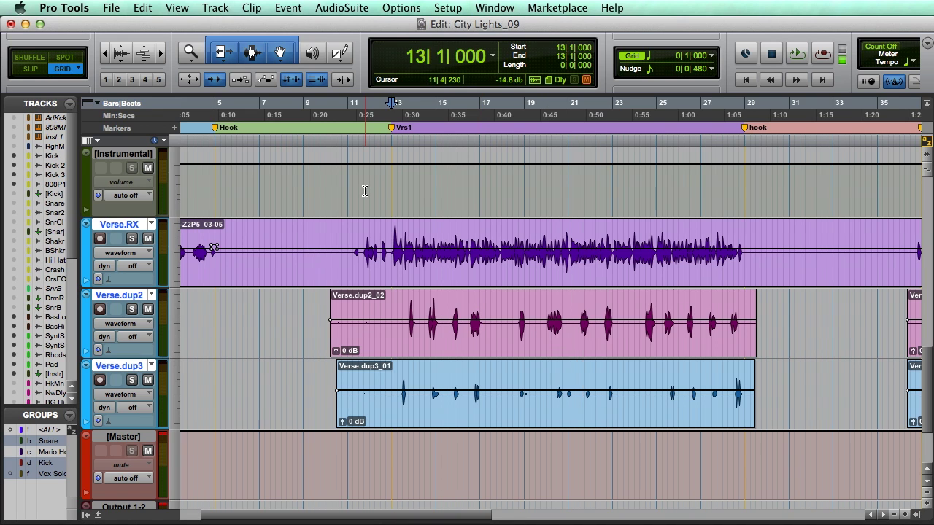
{"action": "key", "text": "shift+KP_Decimal"}
{"action": "key", "text": "shift+KP_3"}
{"action": "key", "text": "shift+KP_Decimal"}
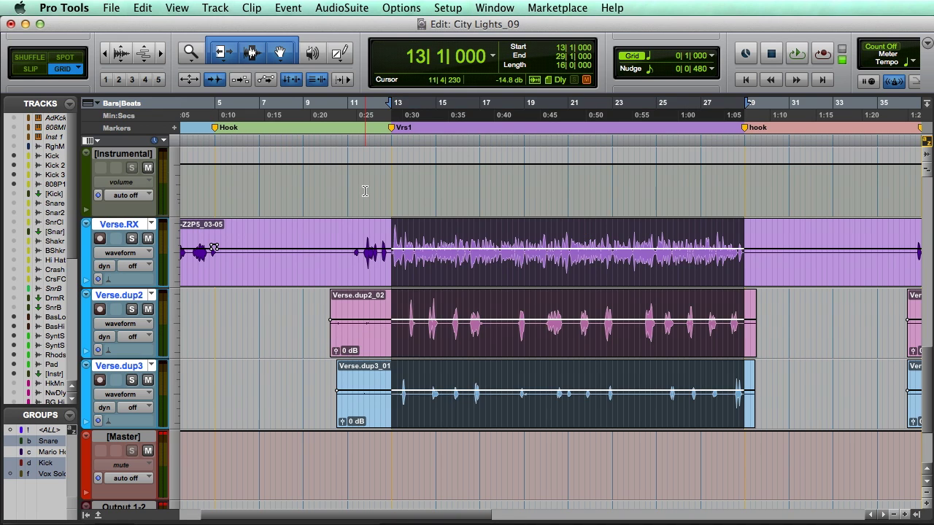
{"action": "key", "text": "alt+f"}
{"action": "key", "text": "space"}
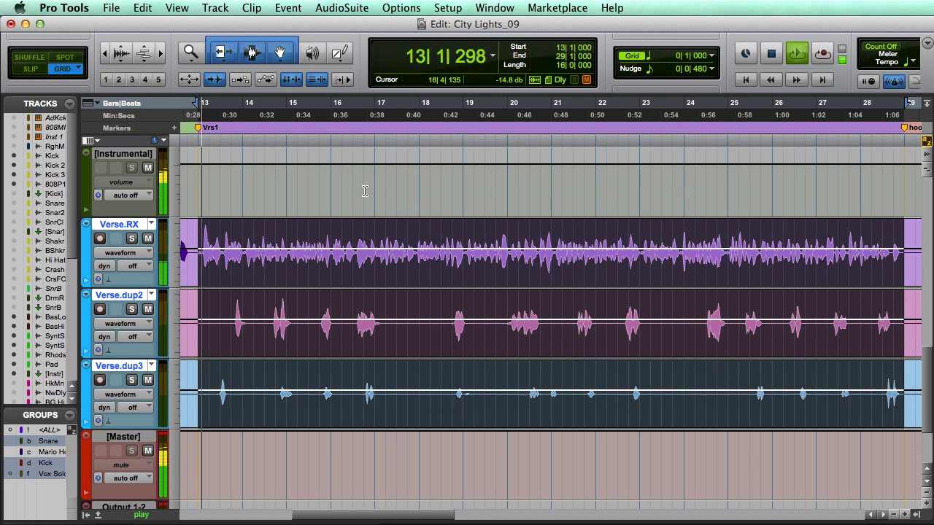